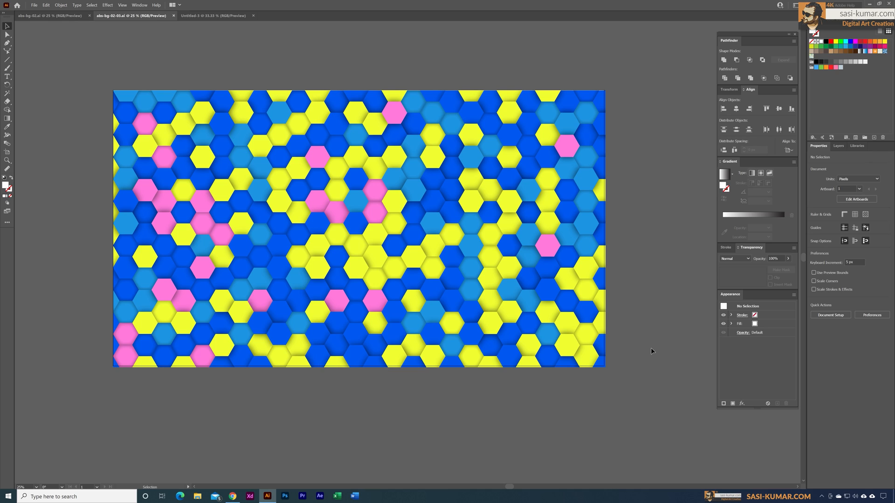
- In the blank Untitled-3 document, create a six-sided polygon with a 100 px radius
click(63, 18)
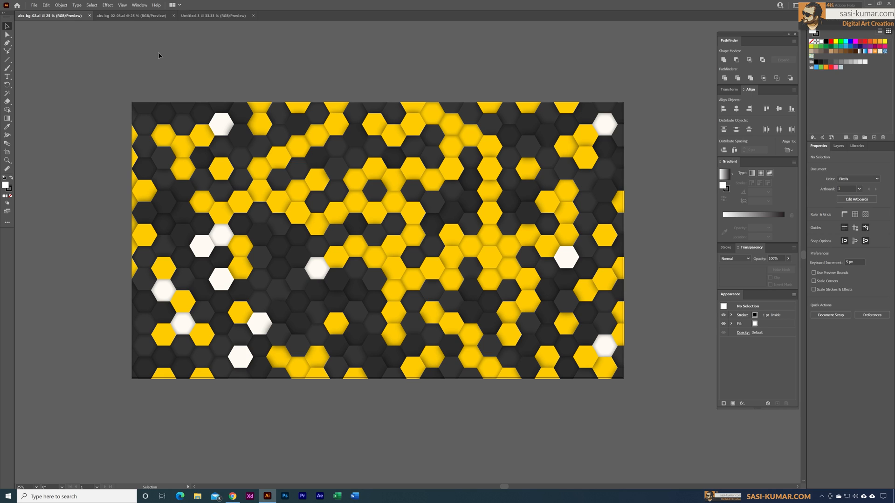
click(205, 16)
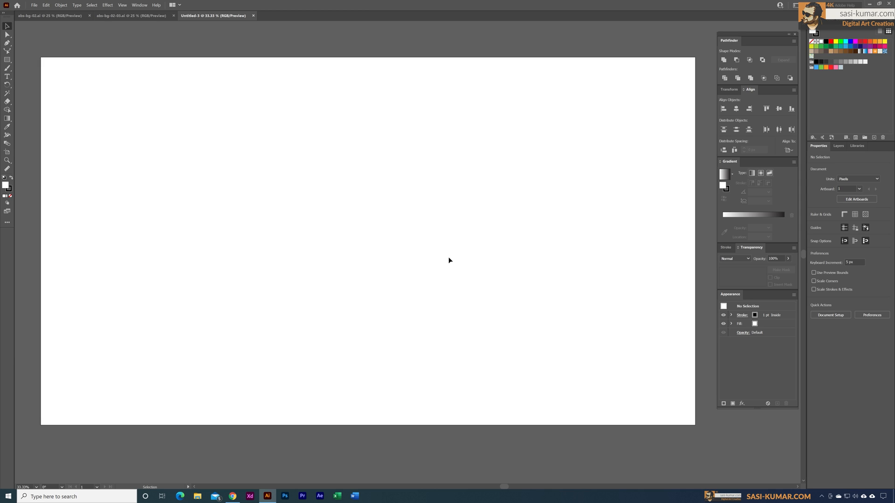
click(7, 62)
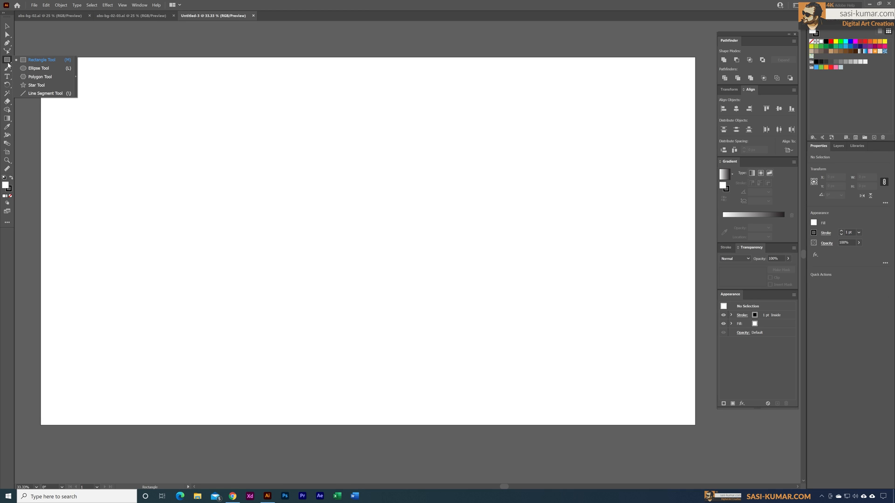
click(40, 76)
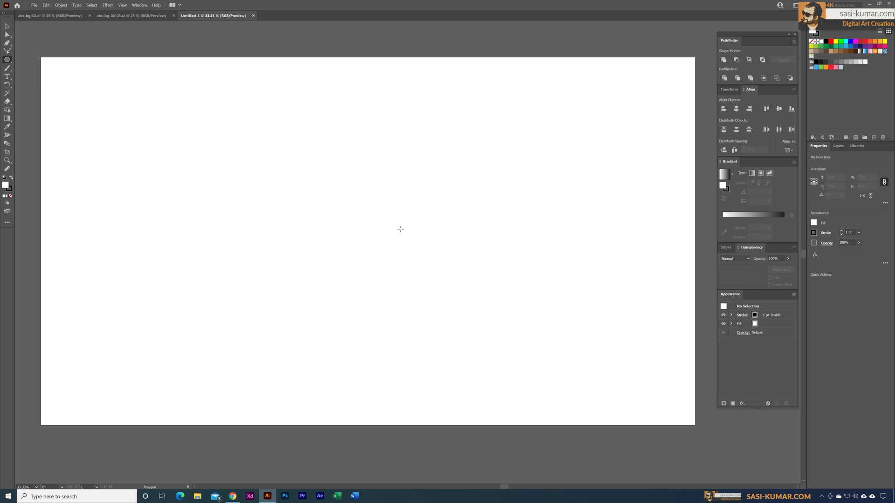
click(388, 198)
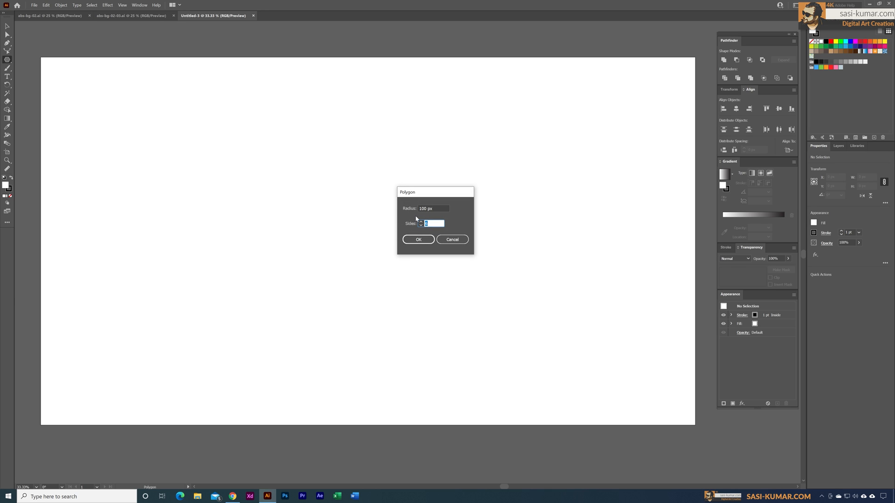
key(shift+Tab)
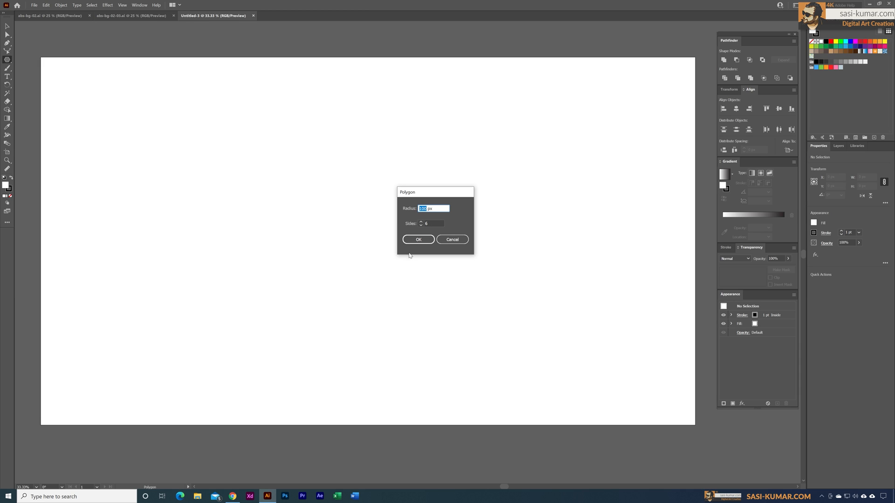
click(428, 244)
- Select the hexagon and give it a bright magenta-pink fill
click(7, 26)
drag(418, 156, 363, 262)
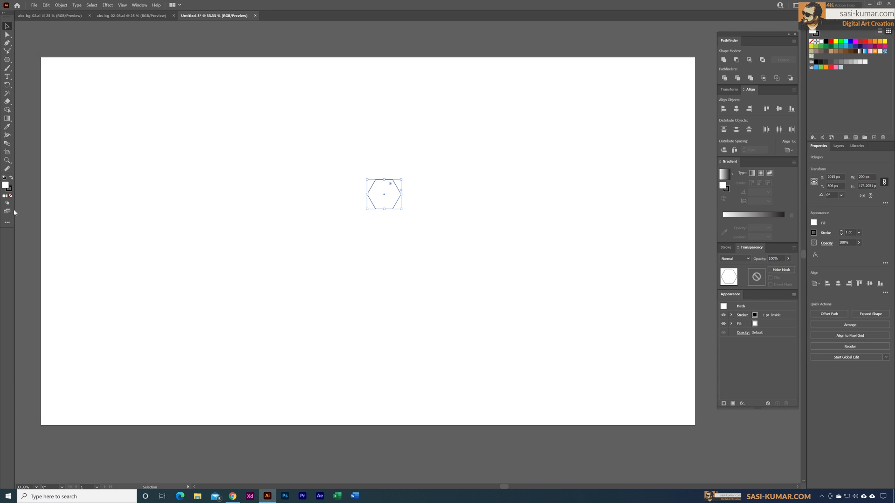
double_click(5, 186)
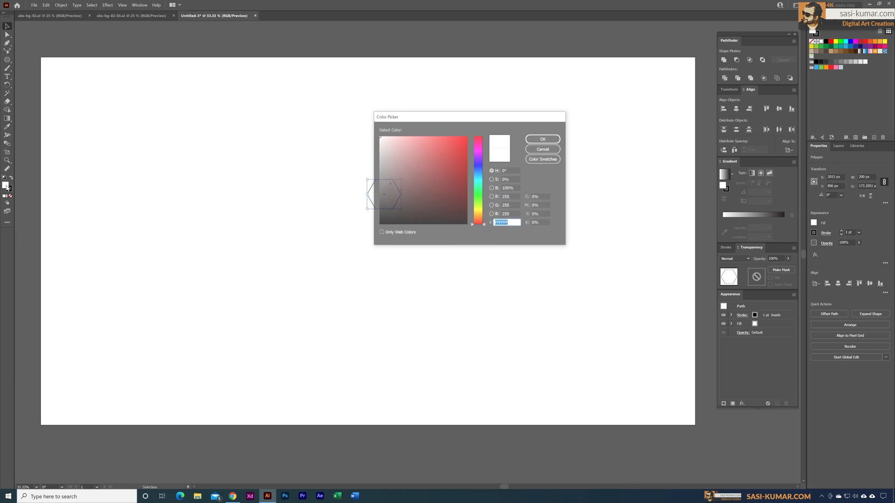
click(475, 210)
click(453, 154)
click(459, 145)
click(478, 143)
click(543, 138)
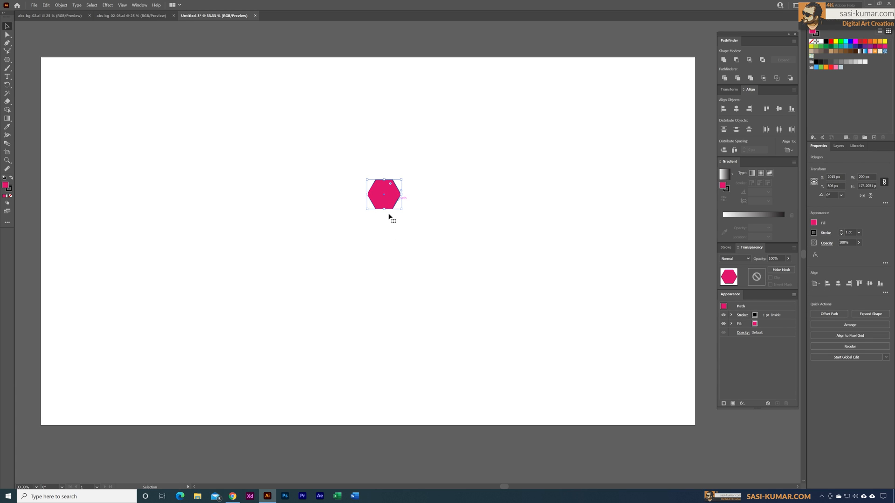
- Set the hexagon's stroke weight to 4 pt and align the stroke to the inside
click(848, 233)
text(4)
click(826, 234)
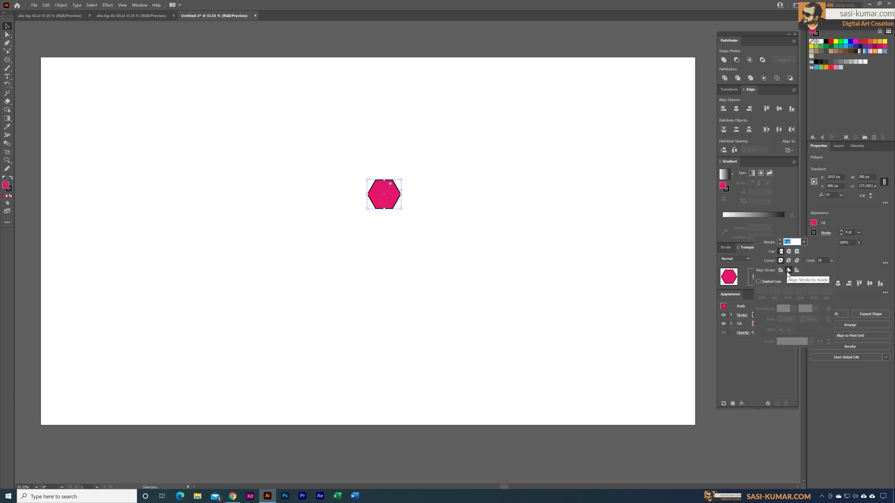
click(789, 270)
click(421, 222)
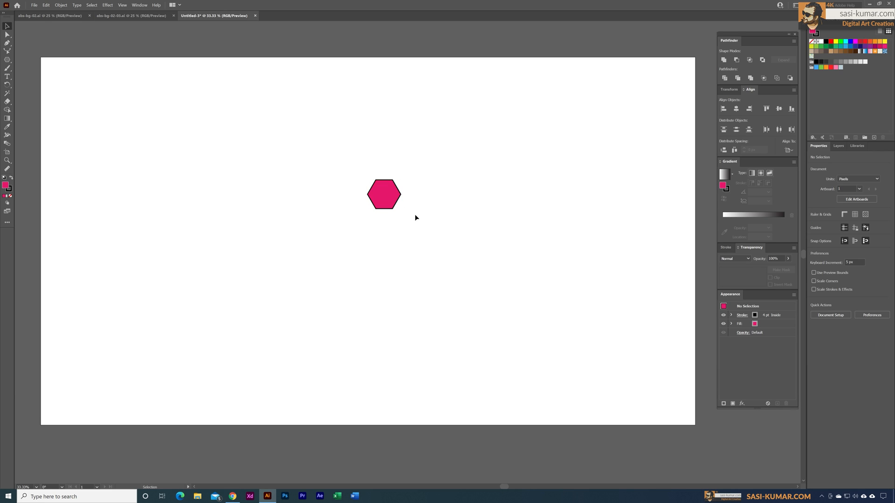
- Center the hexagon horizontally and vertically on the artboard
click(387, 198)
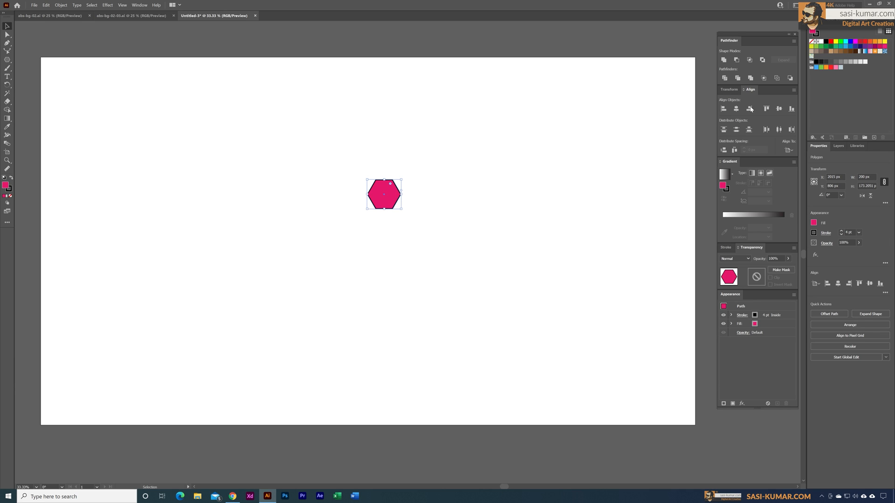
click(736, 109)
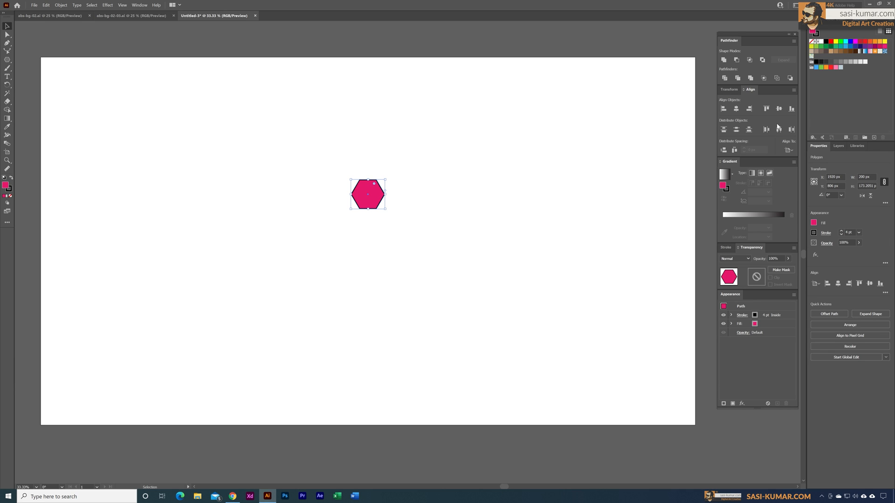
click(778, 109)
click(409, 200)
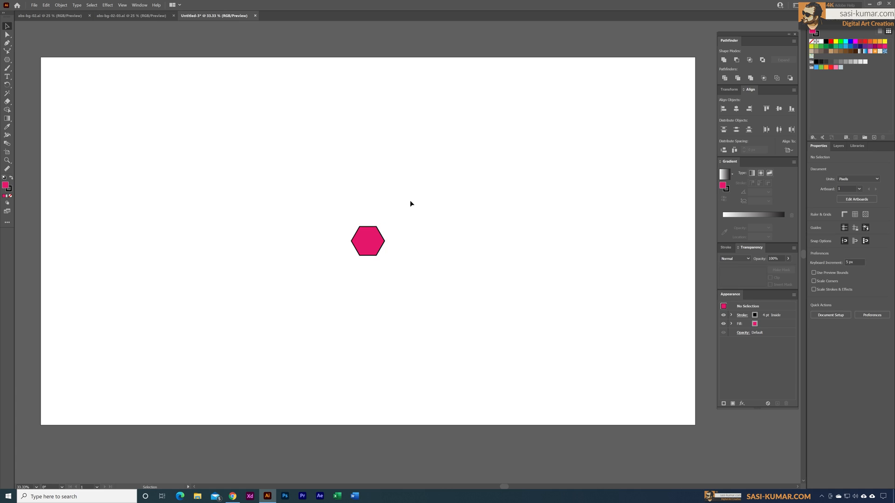
- Draw a vertical line about 1434 px long and a horizontal line about 1811 px long across the artboard
drag(8, 60, 39, 94)
drag(492, 145, 492, 390)
drag(613, 247, 304, 270)
- Center both lines and the hexagon on each other, and center them horizontally and vertically on the artboard
key(v)
drag(619, 348, 134, 115)
click(736, 109)
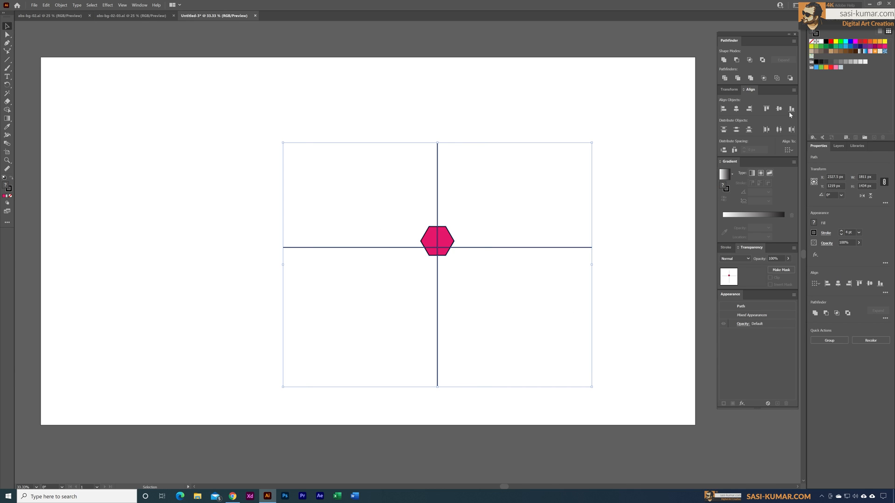
click(778, 108)
click(793, 153)
click(796, 168)
click(736, 109)
click(779, 109)
click(568, 213)
- Check the radius and side count settings of the Polygon tool without creating another shape
key(ctrl+equal)
key(ctrl+equal)
key(ctrl+equal)
key(ctrl+equal)
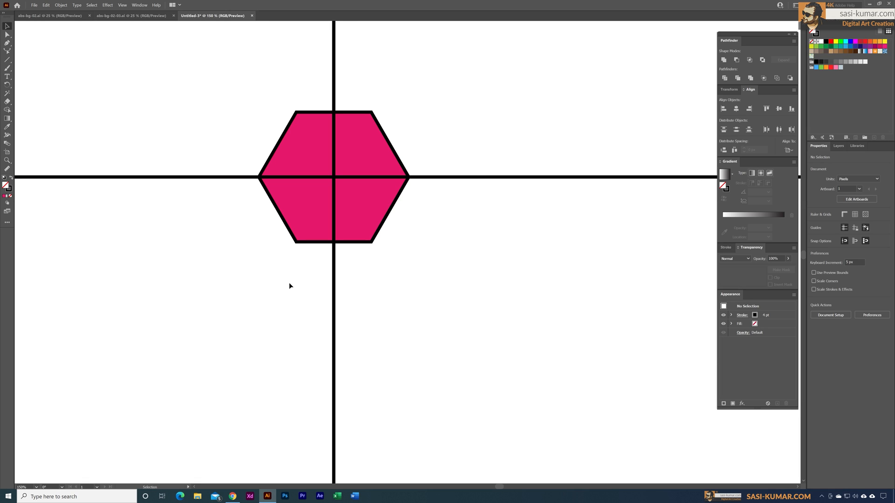
drag(7, 60, 35, 83)
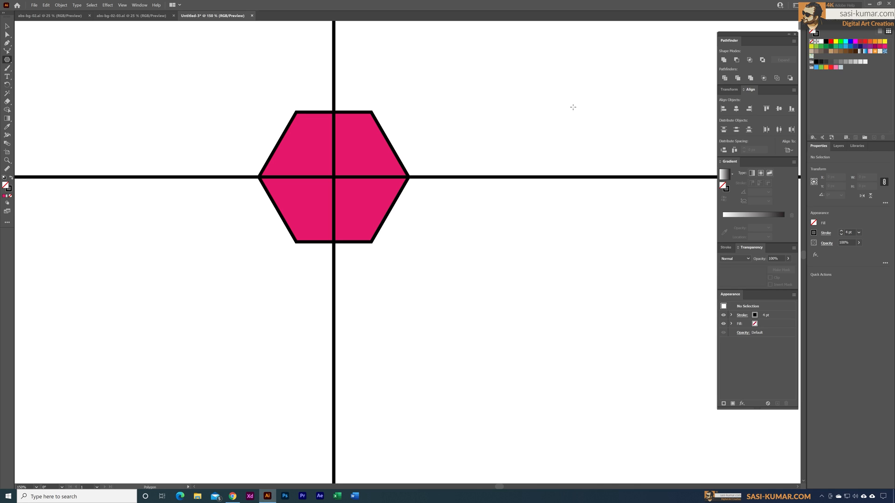
click(535, 176)
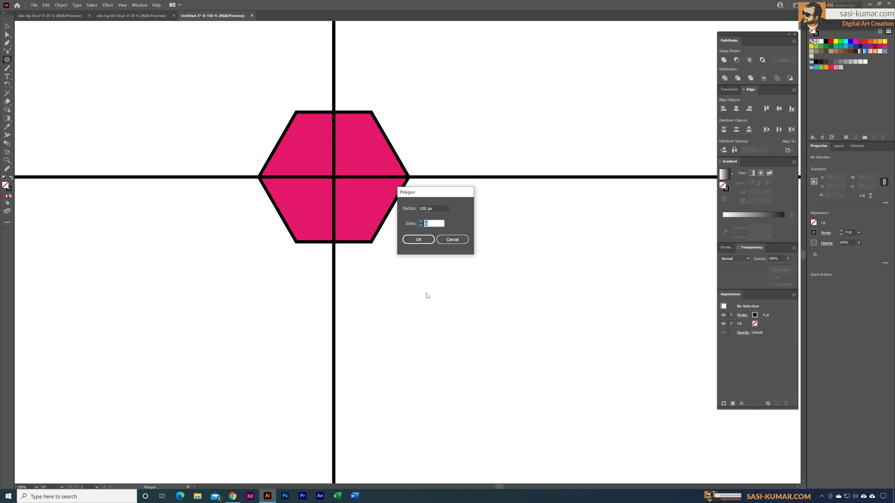
click(458, 241)
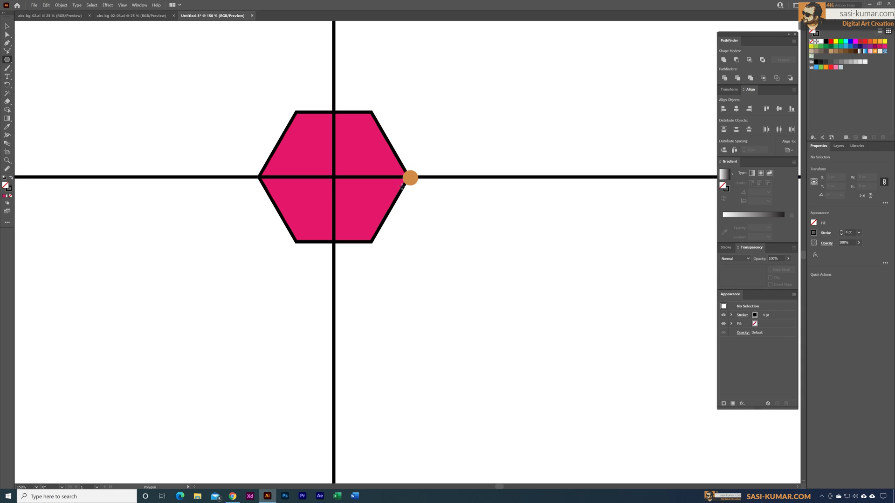
- Create a 100 × 100 px square beside the hexagon with a black fill and no stroke
click(7, 60)
click(24, 61)
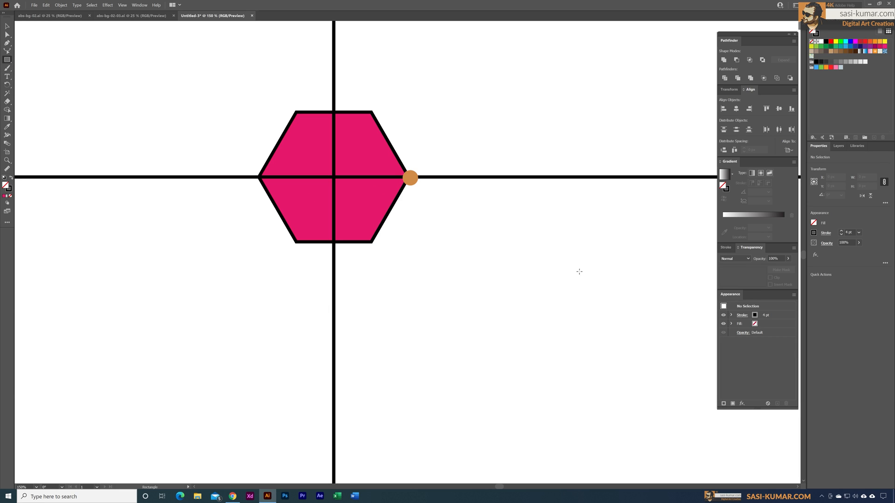
click(567, 226)
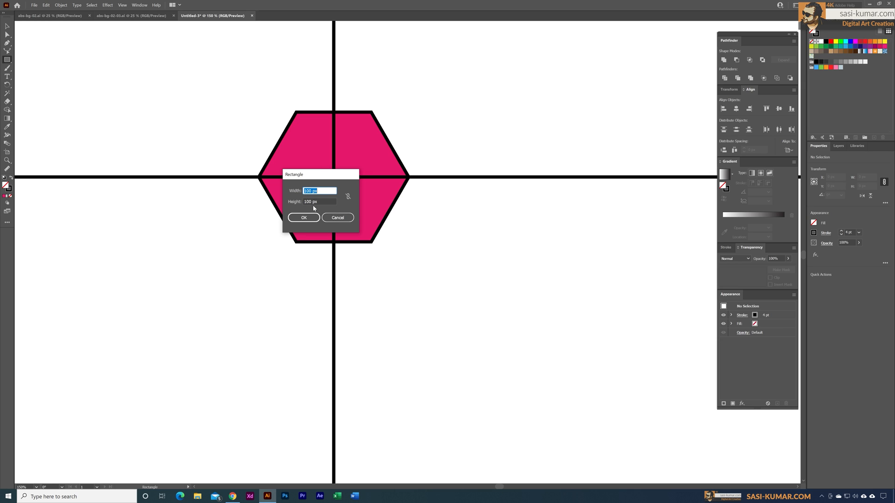
click(303, 218)
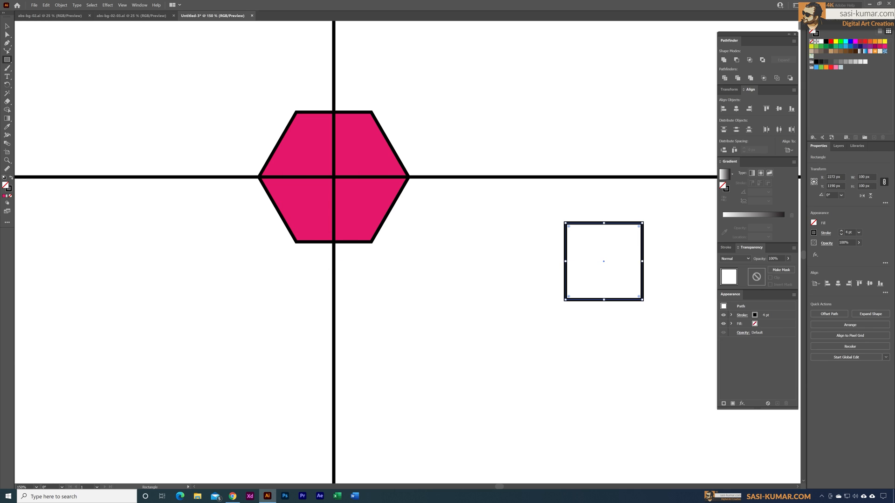
click(12, 179)
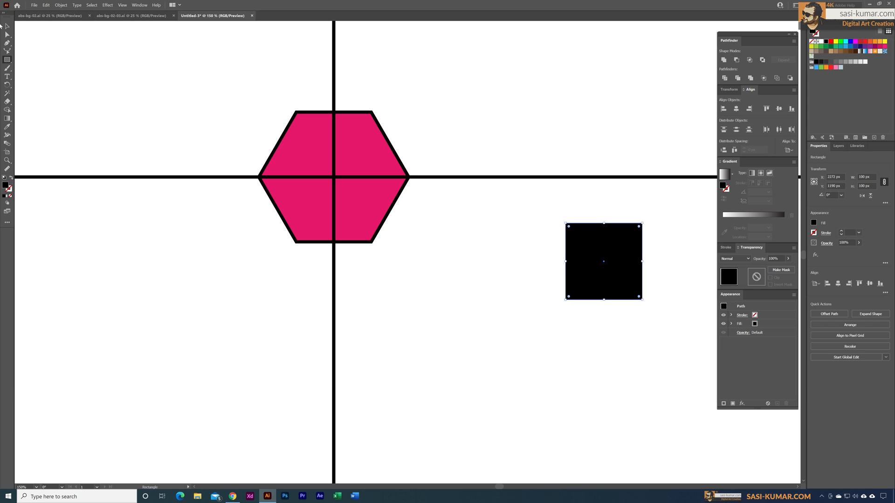
- Place the black square over the hexagon's lower-right quarter with one corner at the crossing of the two lines
click(7, 26)
click(629, 198)
click(599, 261)
drag(599, 261, 377, 201)
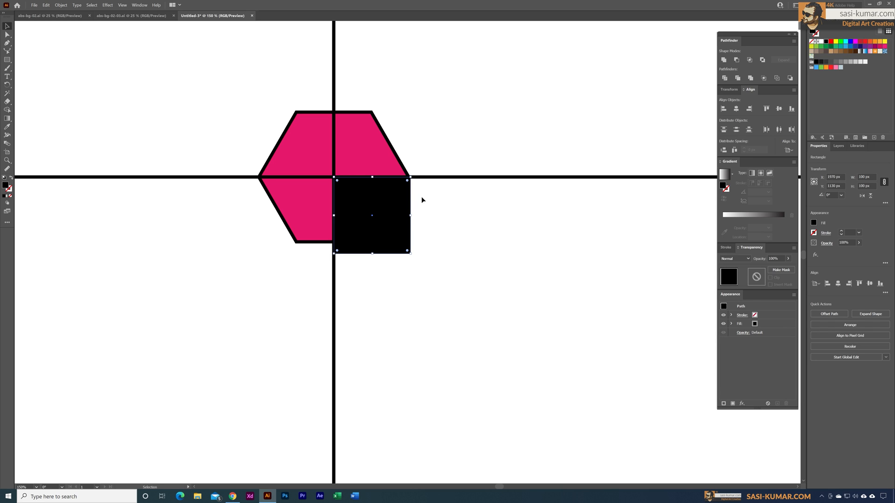
click(422, 200)
click(364, 202)
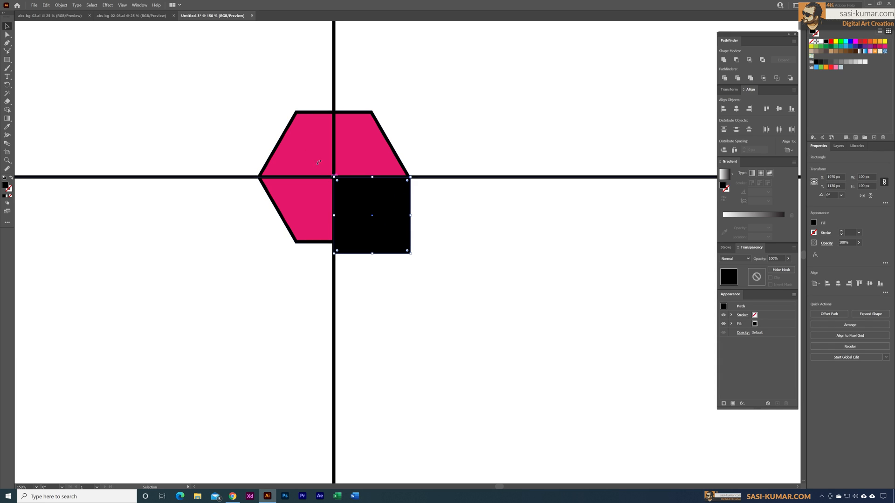
click(332, 241)
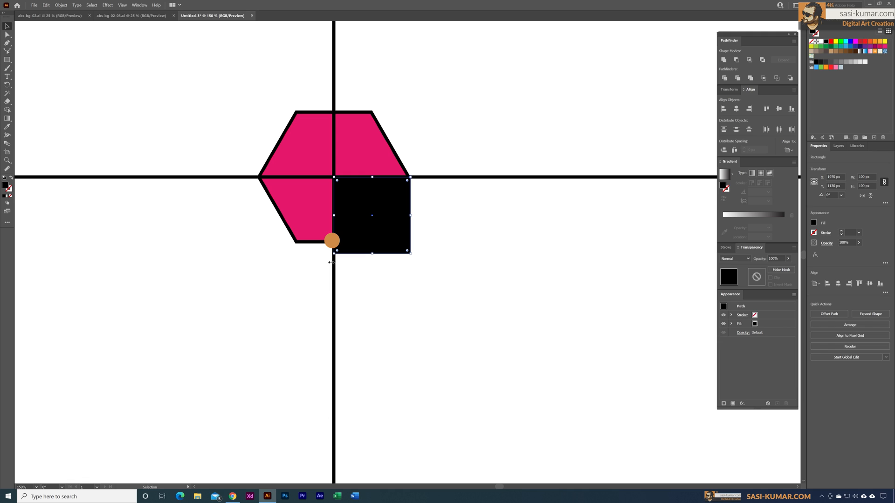
- Compare the black square with the hexagon's upper-right quarter, and delete the square
drag(357, 206, 356, 128)
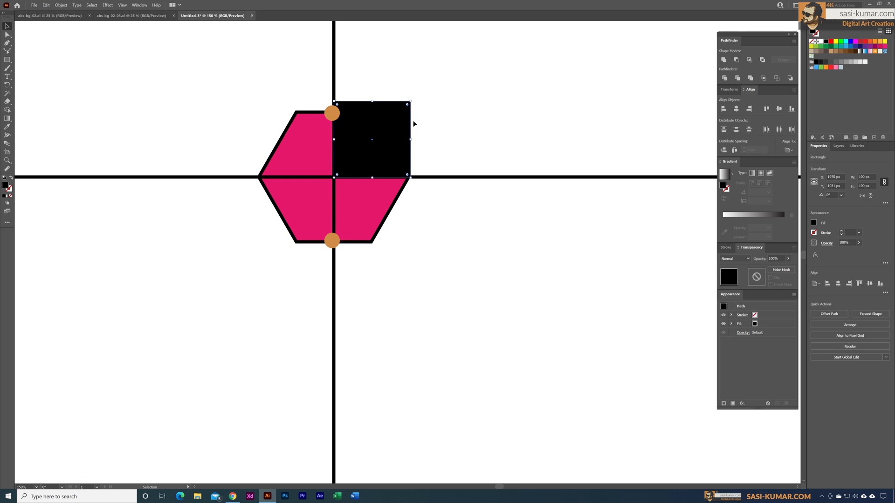
drag(389, 119, 389, 279)
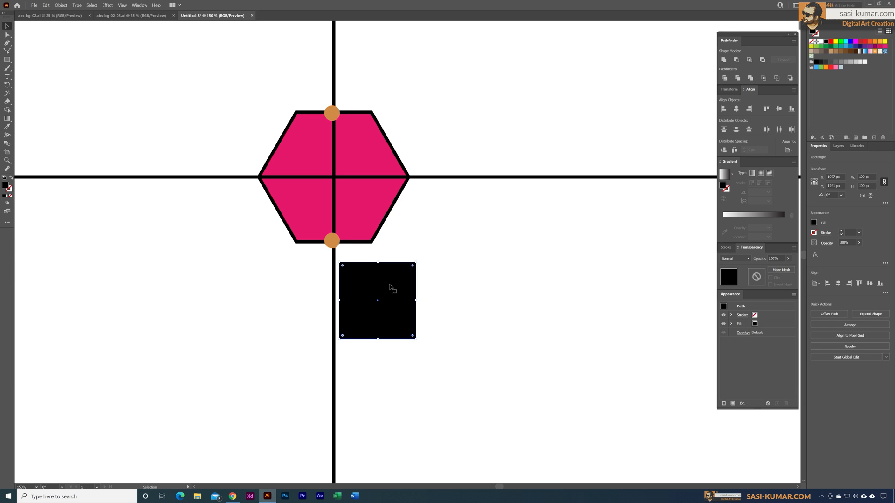
key(Delete)
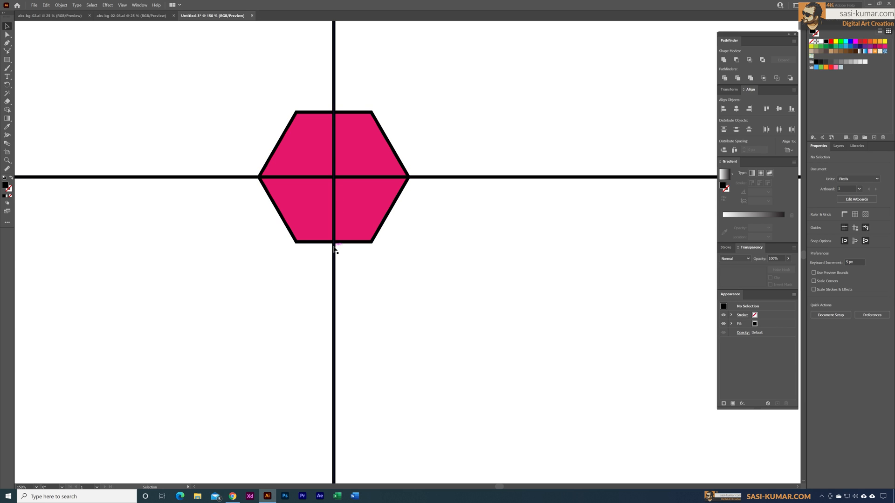
- Show the rulers and set their zero point at the hexagon's center where the two lines cross
click(123, 5)
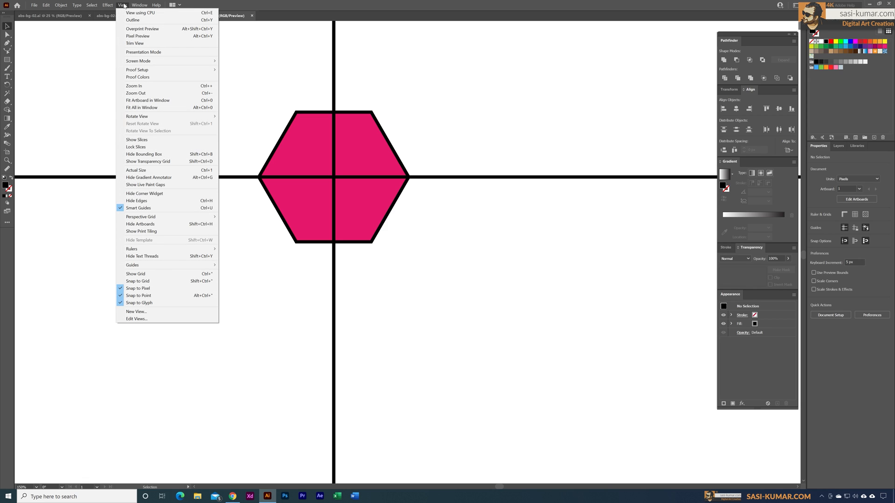
mouse_move(186, 249)
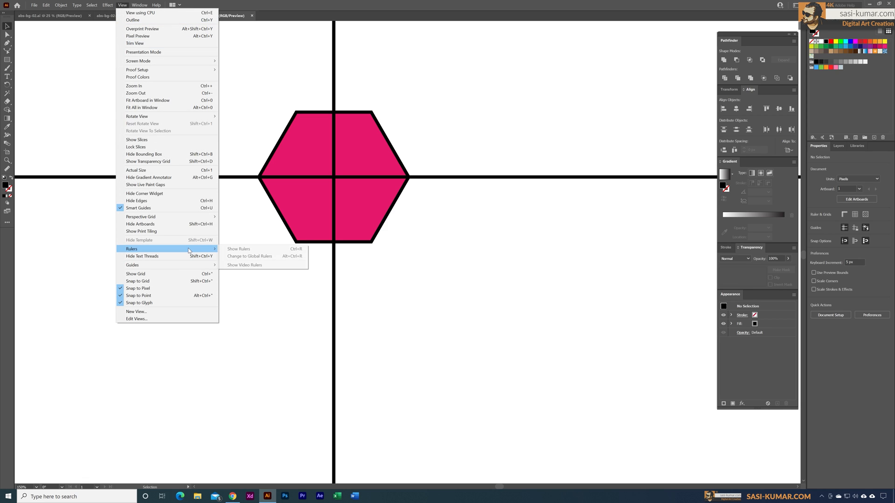
click(255, 249)
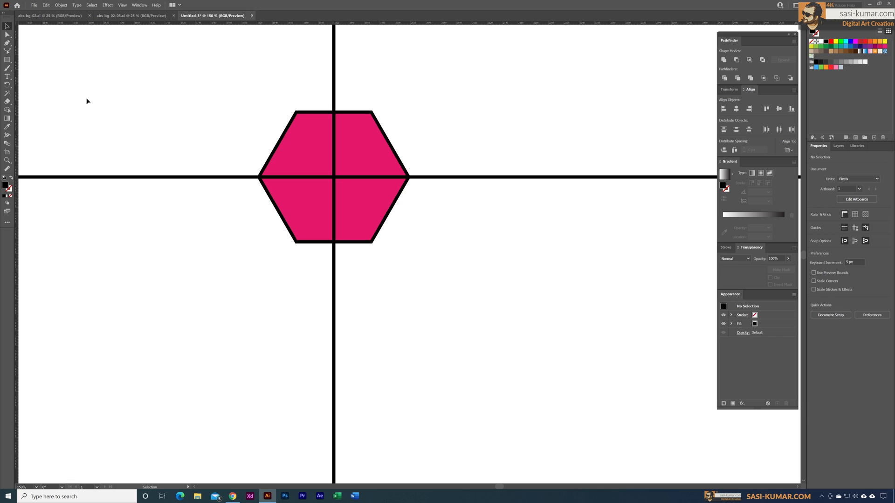
drag(320, 175, 334, 177)
- Place a horizontal guide along the hexagon's bottom edge and select the hexagon
key(ctrl+plus)
drag(100, 308, 376, 264)
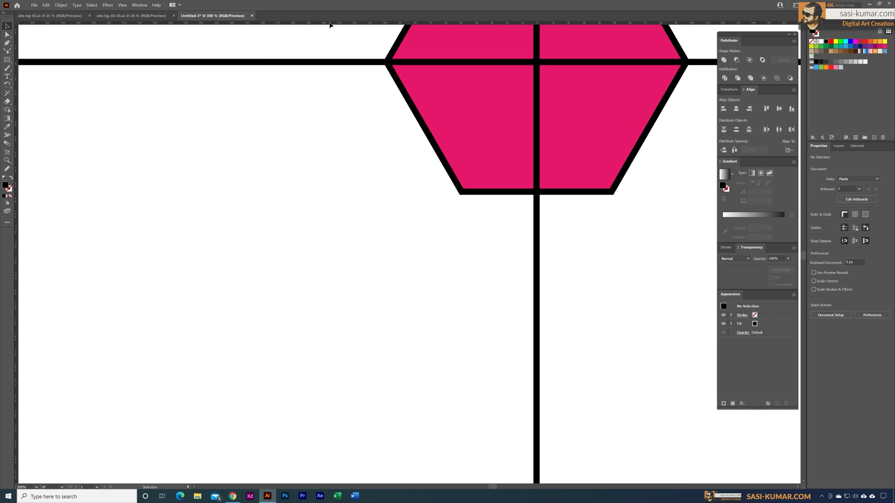
drag(320, 201, 321, 193)
click(462, 189)
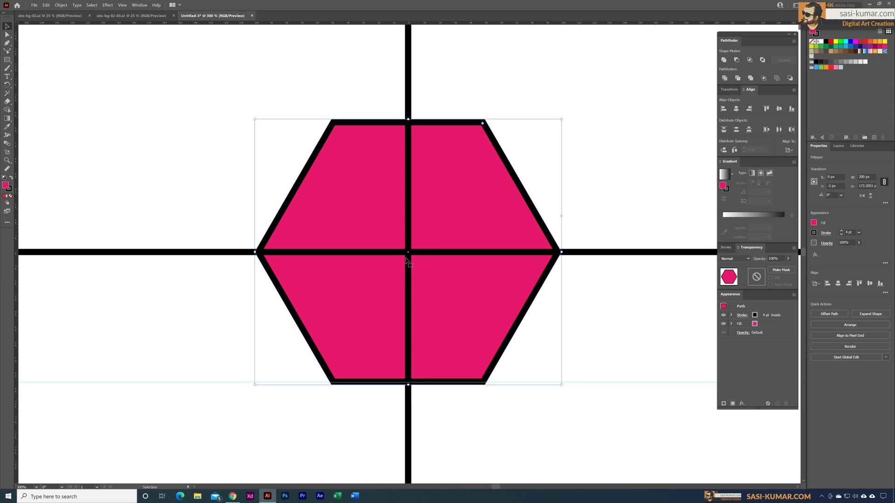
click(407, 121)
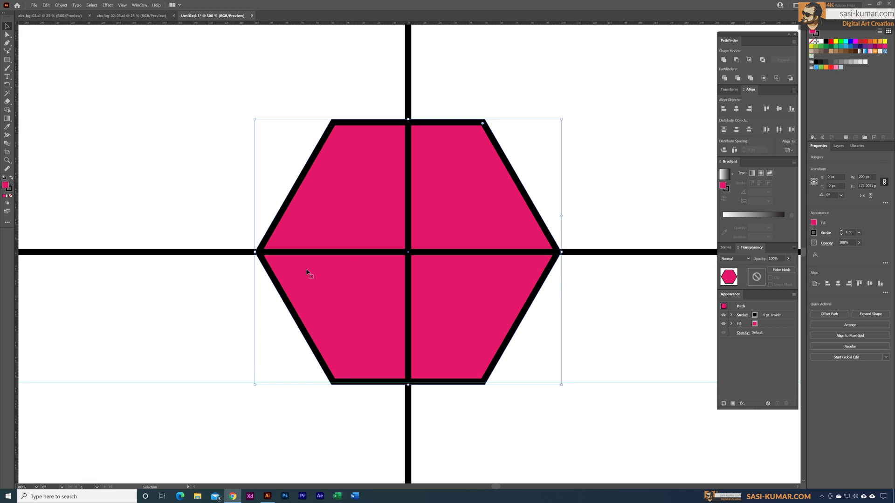
- Delete the two crossing lines and the horizontal guide, keeping only the hexagon on the artboard
click(260, 251)
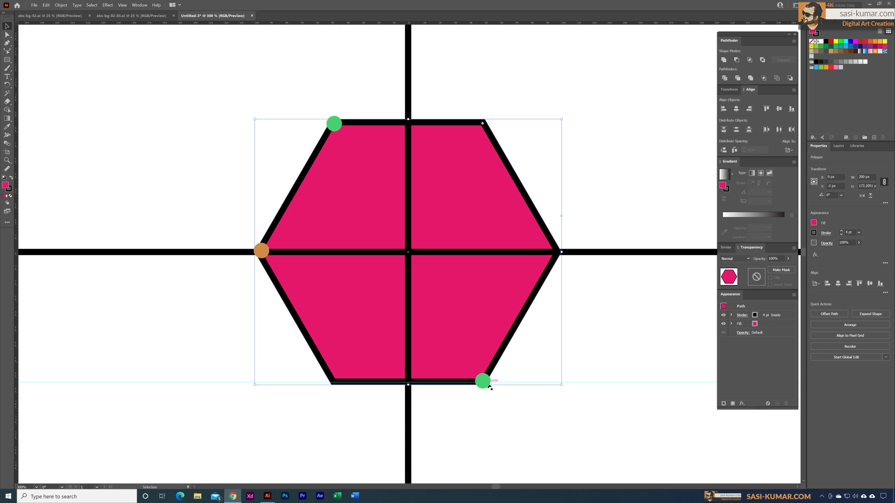
key(ctrl+minus)
click(659, 343)
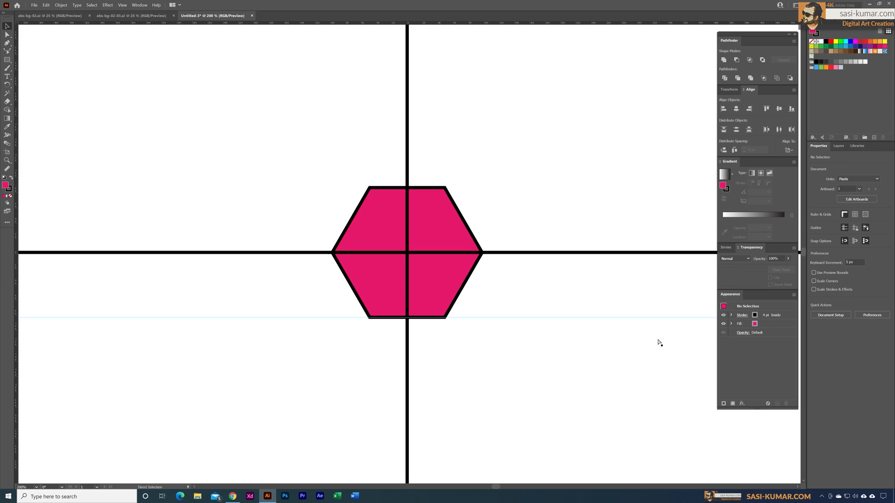
key(ctrl+minus)
key(ctrl+minus)
key(ctrl+minus)
key(ctrl+minus)
key(ctrl+minus)
drag(495, 350, 317, 290)
key(Delete)
key(Delete)
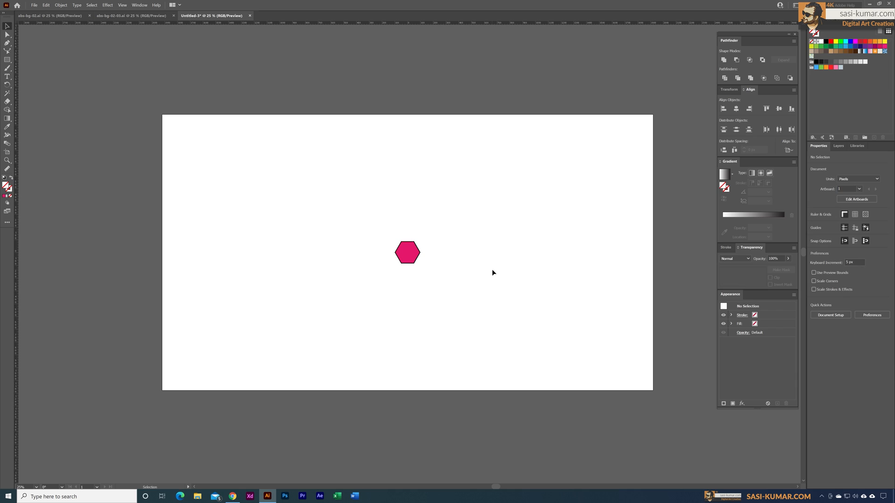
- Move the hexagon up from the center into the upper middle of the artboard
key(ctrl+plus)
click(412, 254)
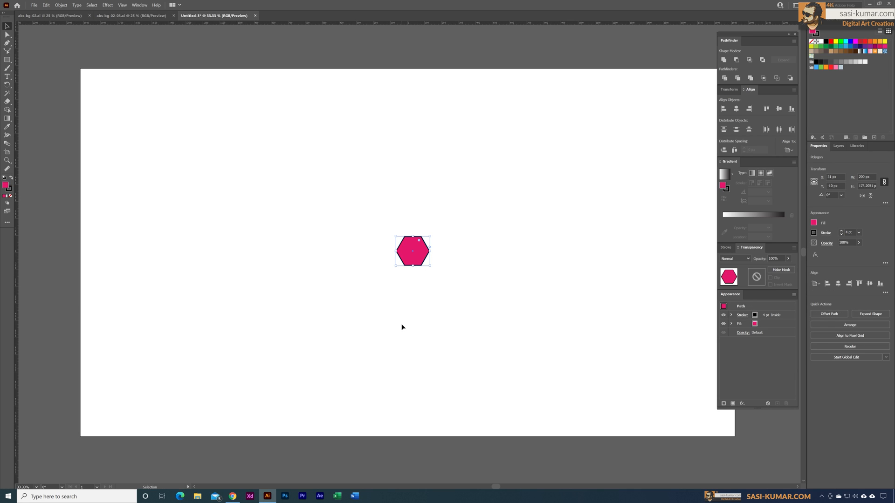
drag(411, 264, 397, 201)
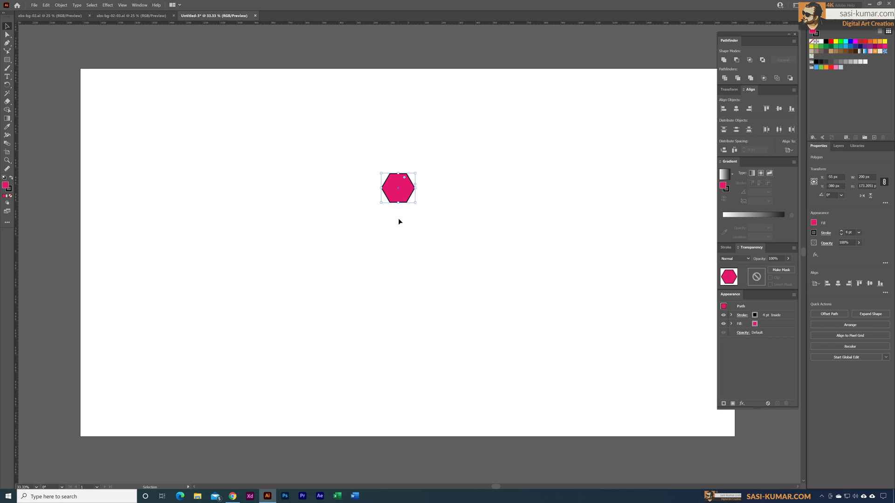
- Make a new pattern from the selected hexagon and move the pattern options clear of the artboard's edge
click(58, 5)
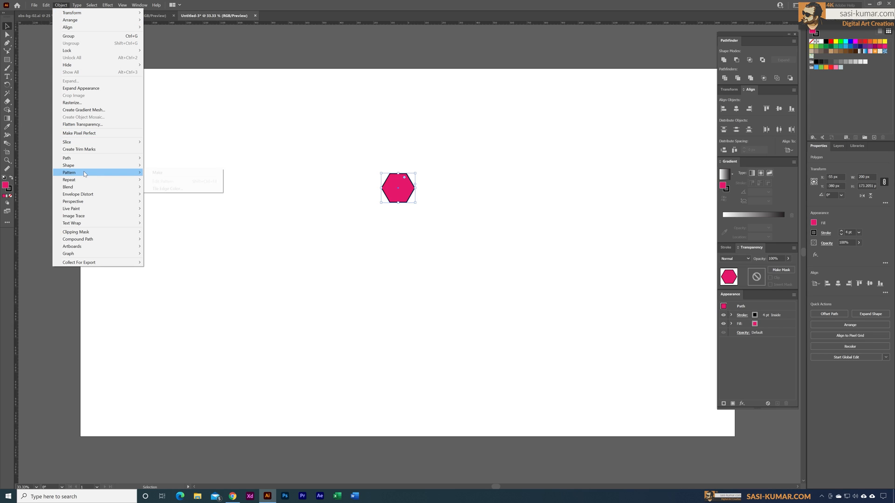
mouse_move(117, 172)
click(157, 172)
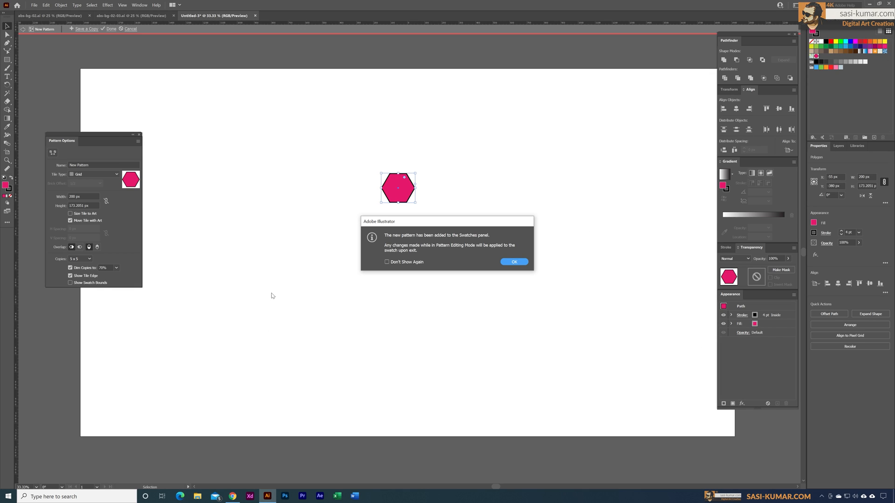
click(515, 262)
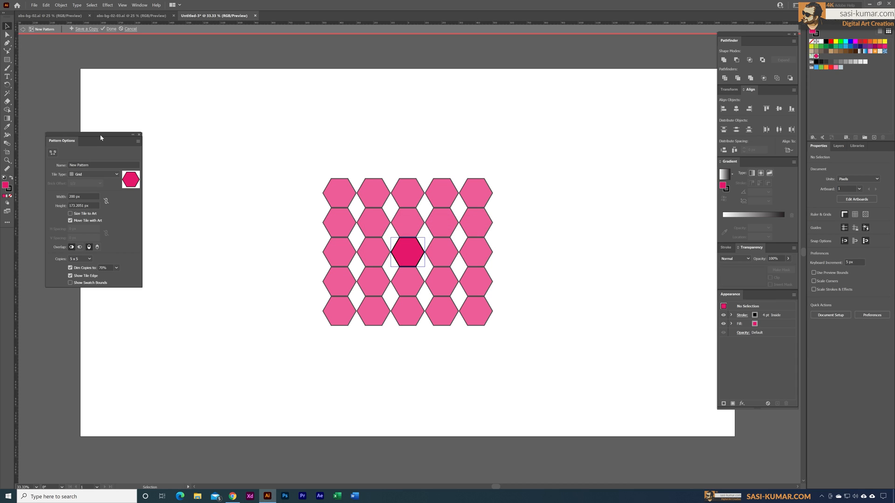
drag(100, 134, 126, 135)
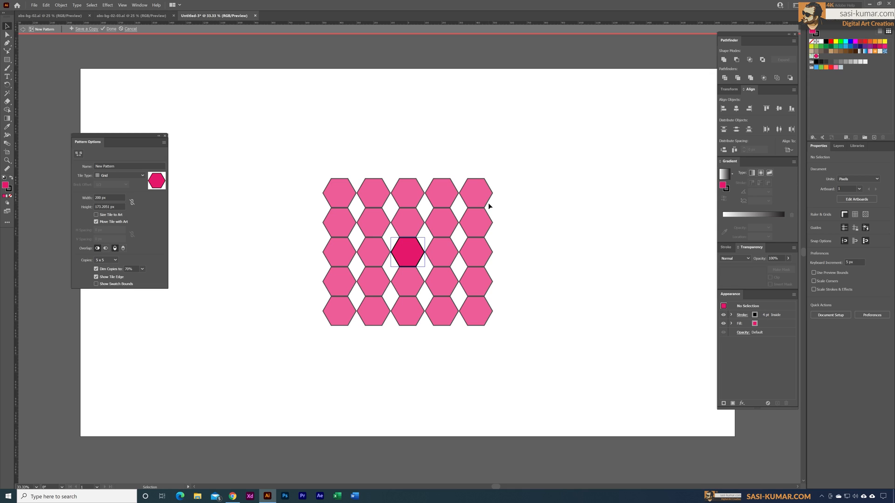
- Try a pattern tile width of 250 px and restore the width to 200 px
key(ctrl+1)
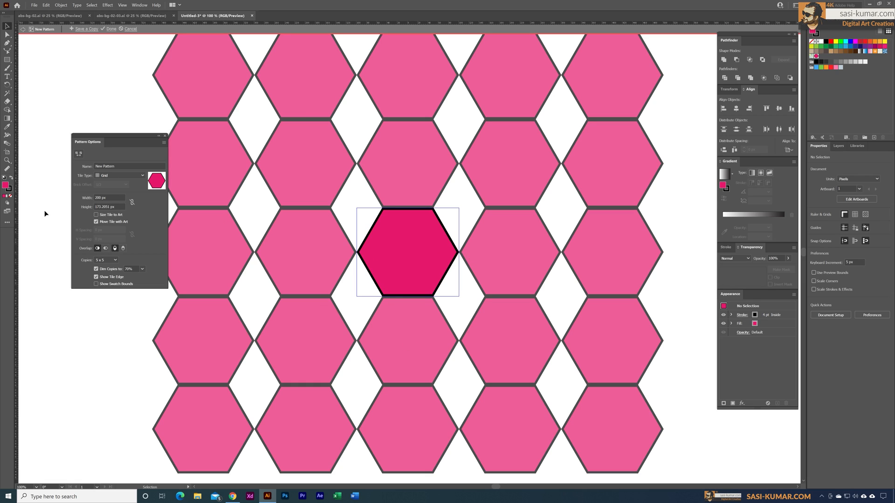
double_click(97, 198)
text(2)
key(Return)
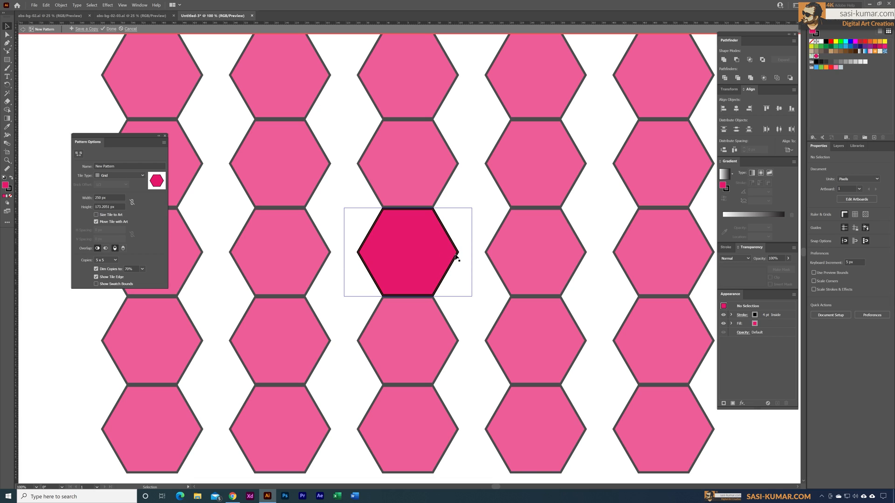
click(89, 200)
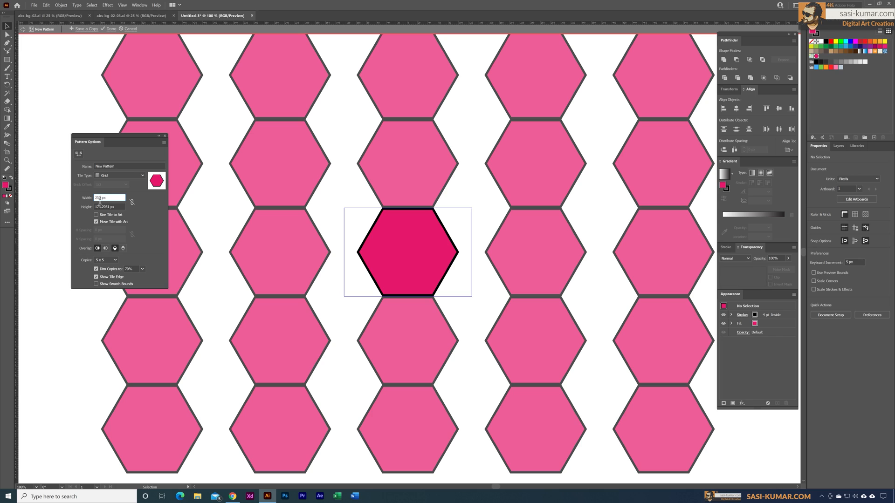
text(200)
click(120, 208)
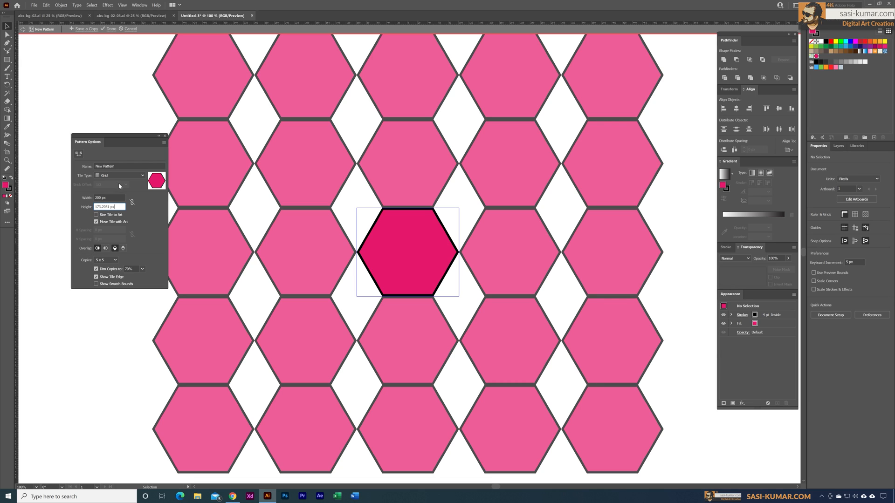
- Set the pattern's tile type to Brick by Column and its tile width to 150 px
click(142, 176)
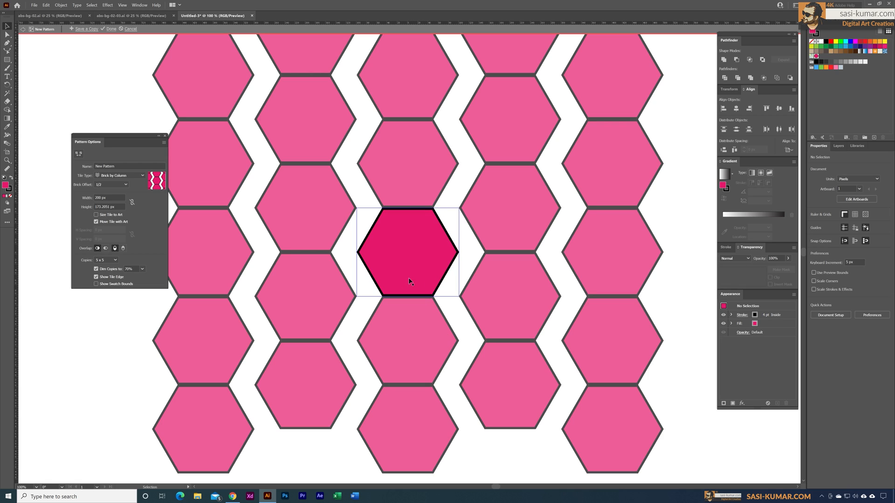
double_click(101, 200)
text(15)
key(Return)
click(120, 209)
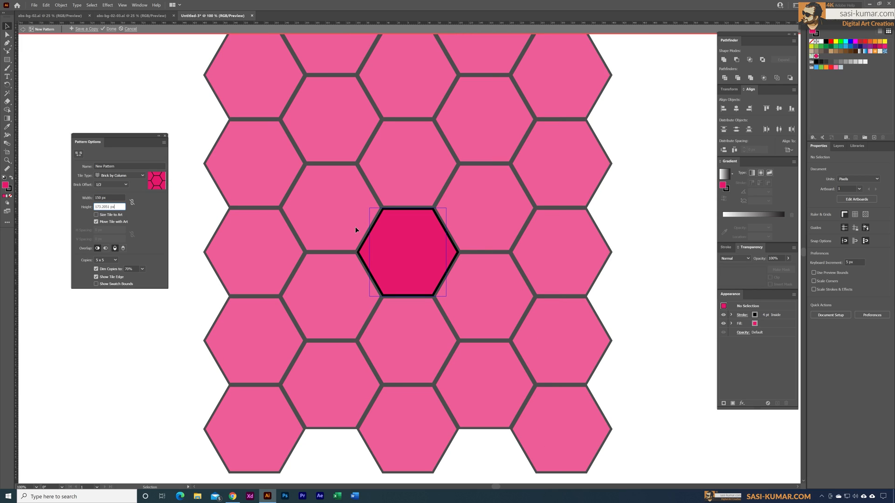
- Name the pattern "honeycomb" and exit pattern editing
triple_click(121, 167)
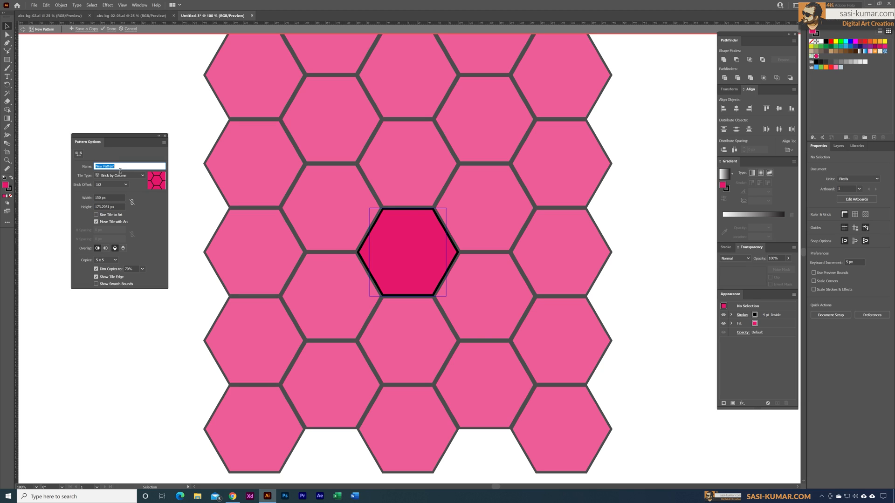
text(honycomb)
click(164, 136)
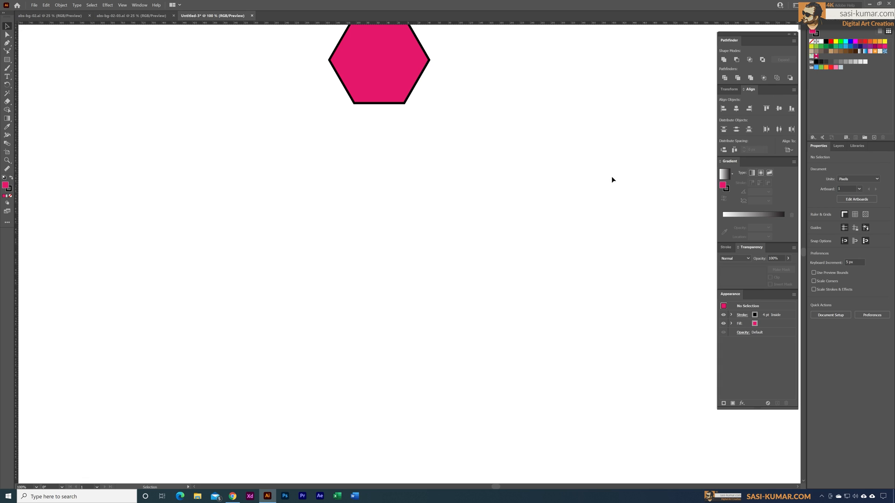
- Delete the original hexagon from the artboard
key(ctrl+minus)
key(ctrl+minus)
key(ctrl+minus)
key(ctrl+minus)
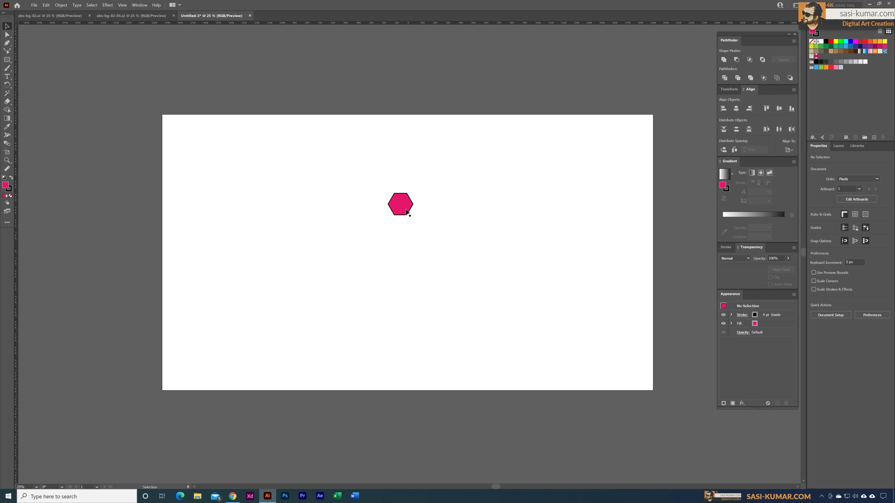
click(406, 214)
key(backslash)
key(Delete)
key(v)
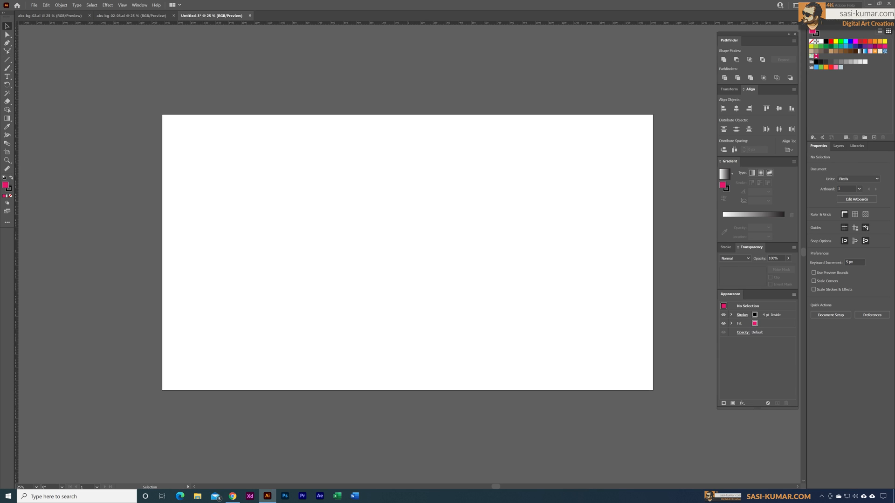
- Draw a rectangle about 3840 px wide that covers the whole artboard
click(7, 59)
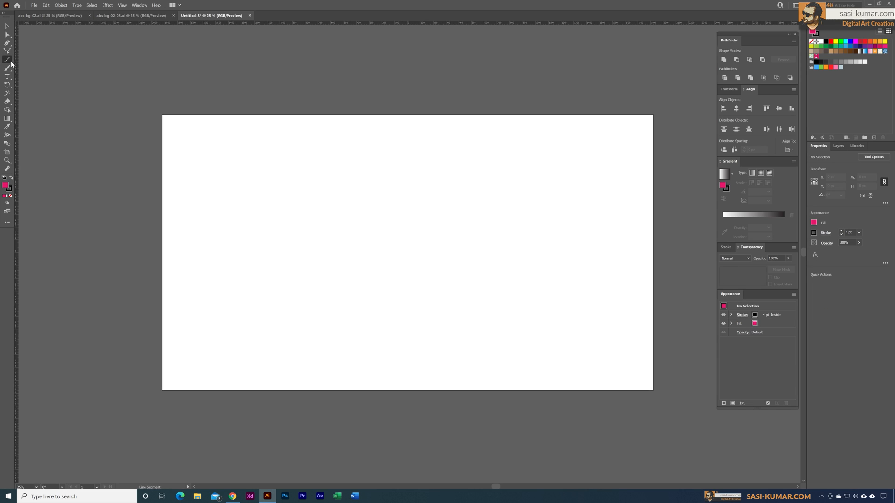
click(41, 61)
drag(656, 394, 164, 116)
key(v)
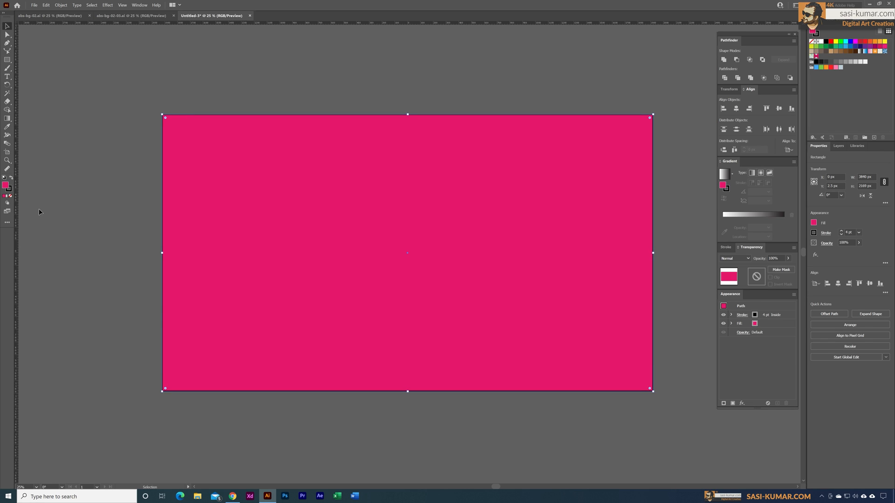
- Remove the rectangle's stroke and fill it with the honeycomb pattern swatch
click(10, 191)
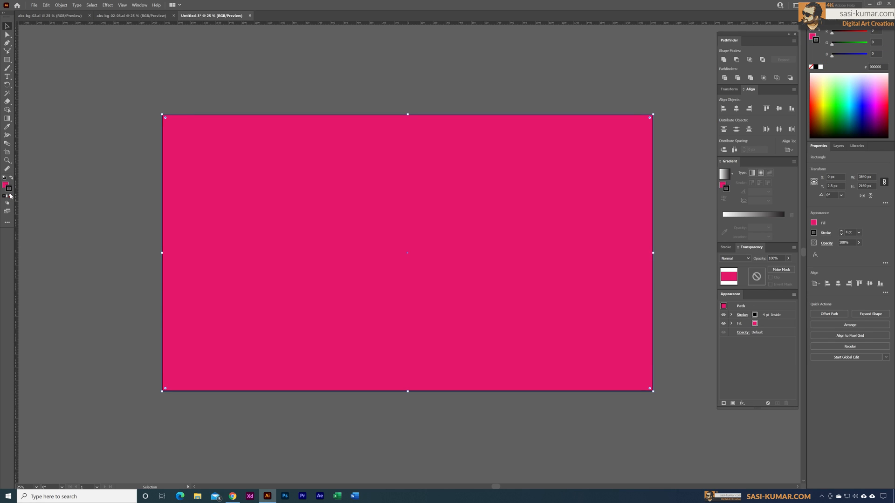
click(11, 196)
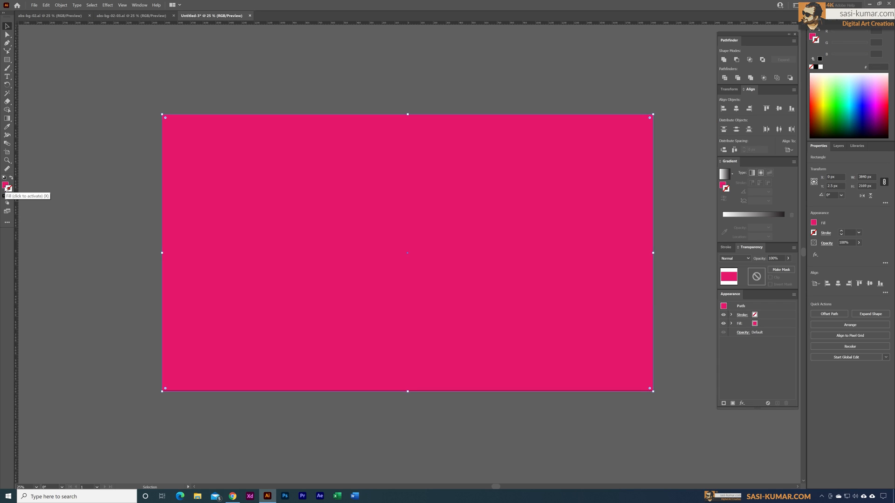
click(5, 187)
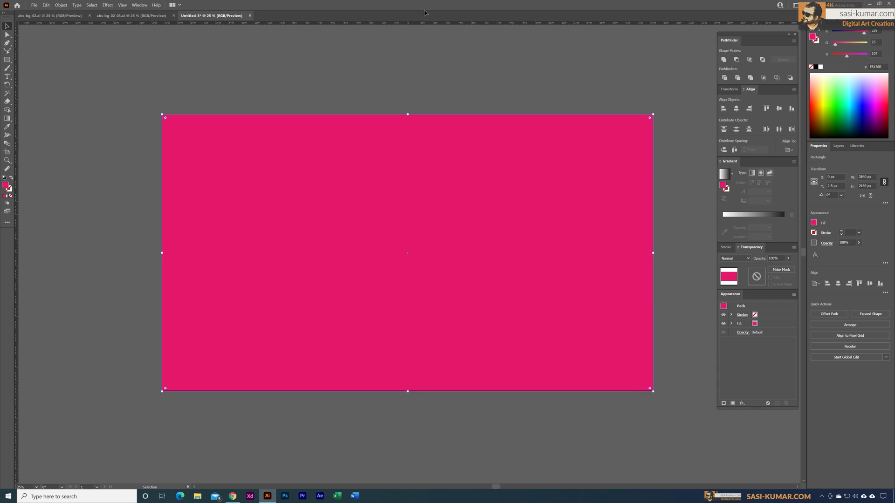
click(865, 21)
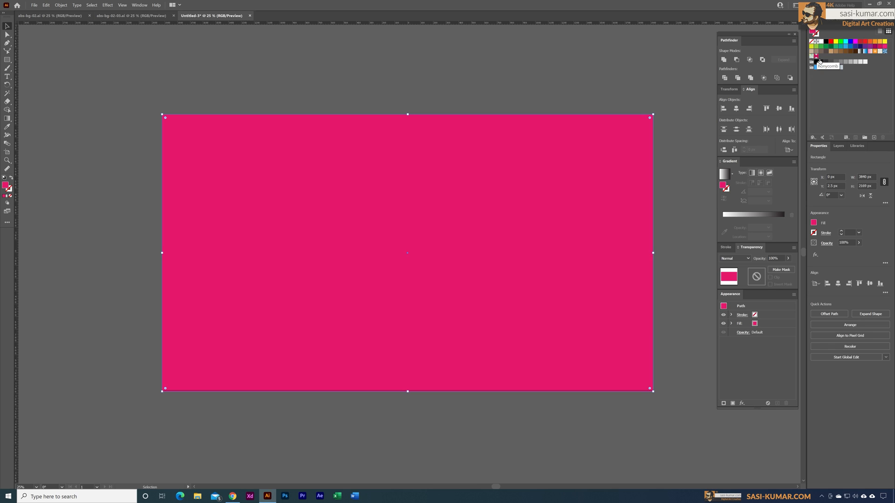
click(819, 60)
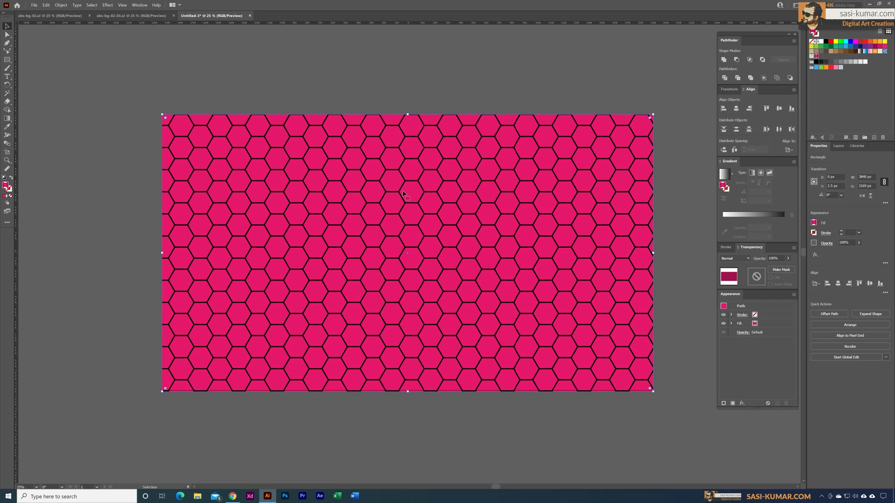
- Expand the appearance of the patterned rectangle and expand its fill into separate shapes
click(61, 6)
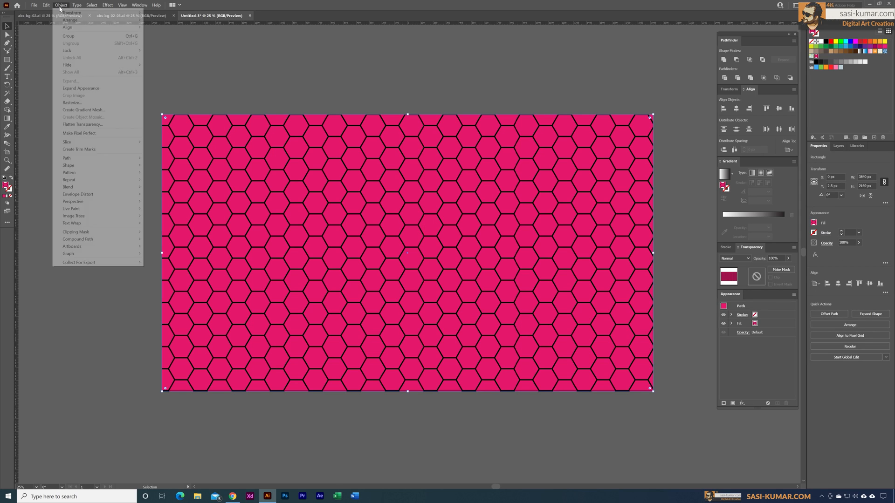
click(92, 89)
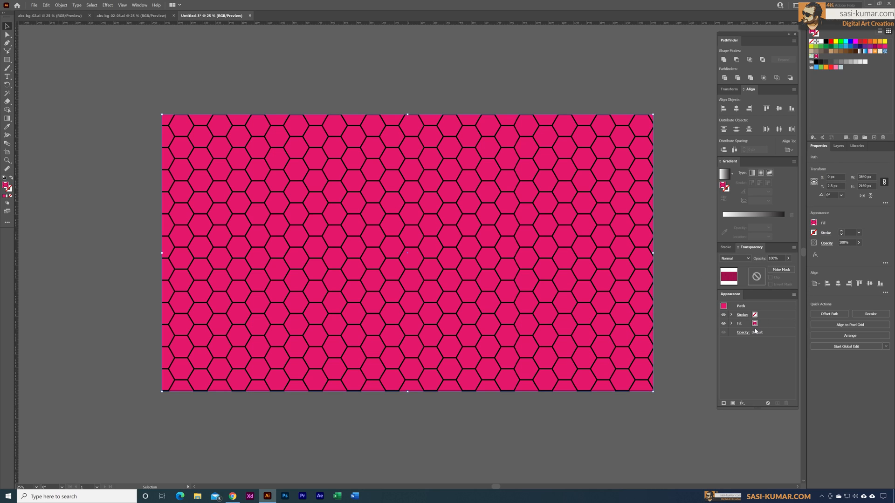
click(731, 324)
click(58, 5)
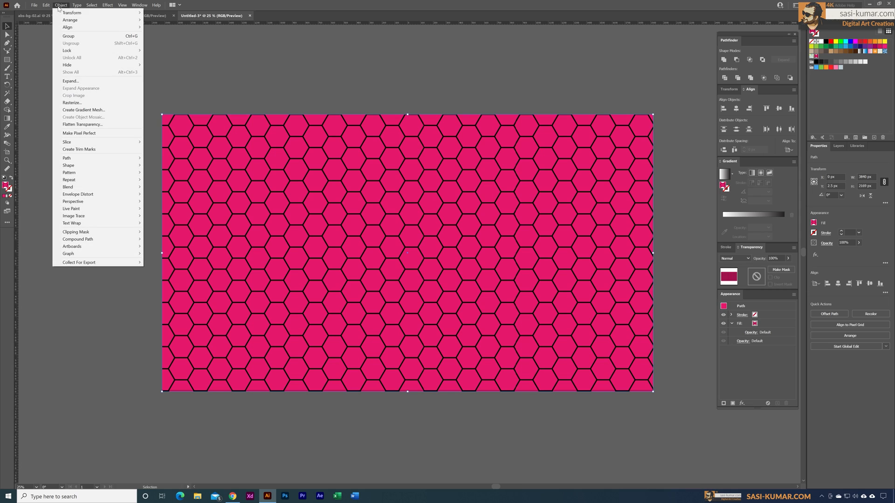
click(93, 81)
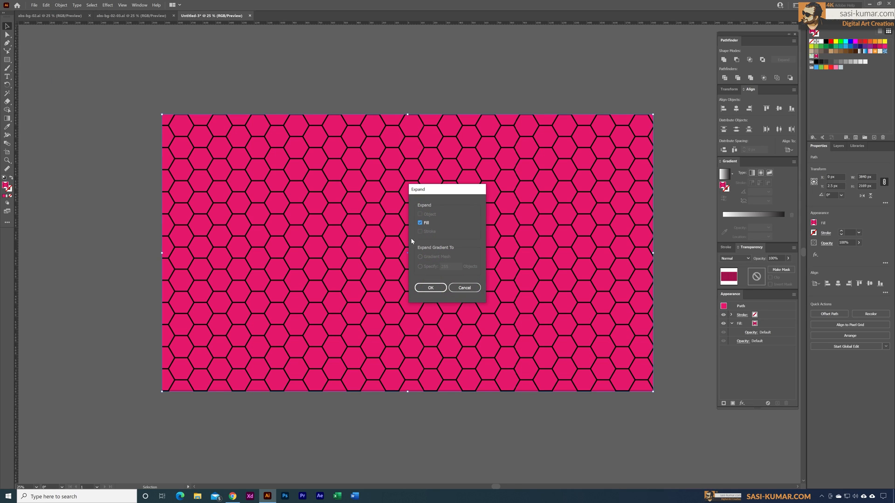
click(435, 289)
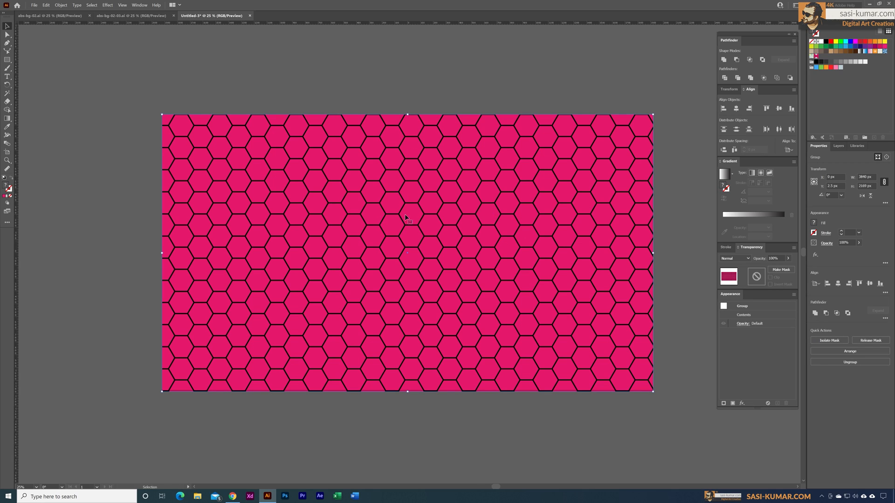
- Examine the expanded pattern by directly selecting individual hexagons in its left half
key(a)
key(ctrl+shift+a)
click(258, 129)
click(300, 170)
click(318, 187)
click(316, 204)
click(304, 234)
click(298, 222)
click(296, 237)
click(281, 232)
click(281, 246)
click(300, 268)
click(290, 281)
key(v)
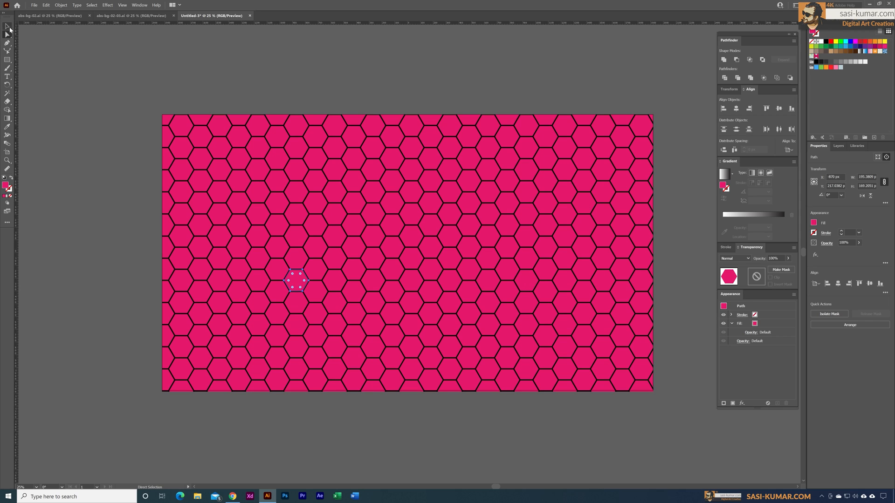
click(404, 44)
- Isolate the expanded group and its clip group, and check how the hexagons inside are grouped by selecting several of them
double_click(394, 157)
click(394, 156)
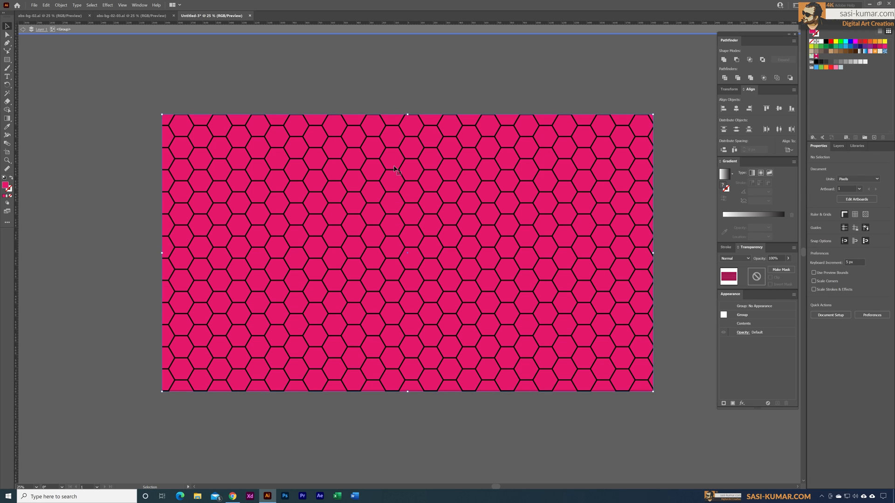
double_click(394, 156)
click(391, 163)
click(386, 192)
click(344, 215)
click(348, 256)
click(344, 296)
click(375, 341)
click(470, 345)
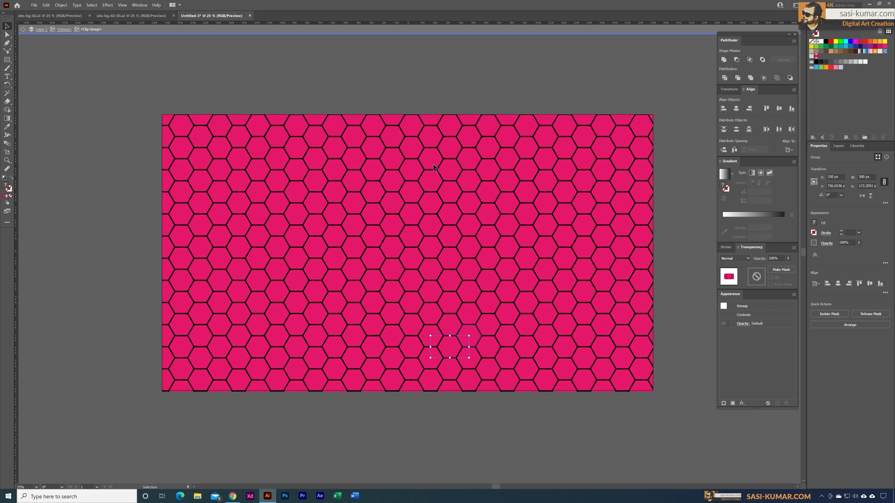
click(434, 91)
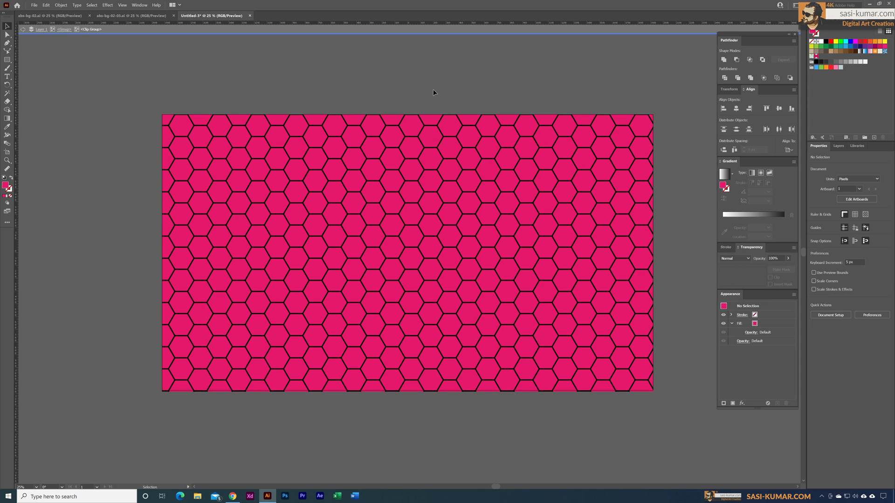
- Leave isolation mode, select every pink hexagon at once with the Magic Wand, and cut them
double_click(434, 89)
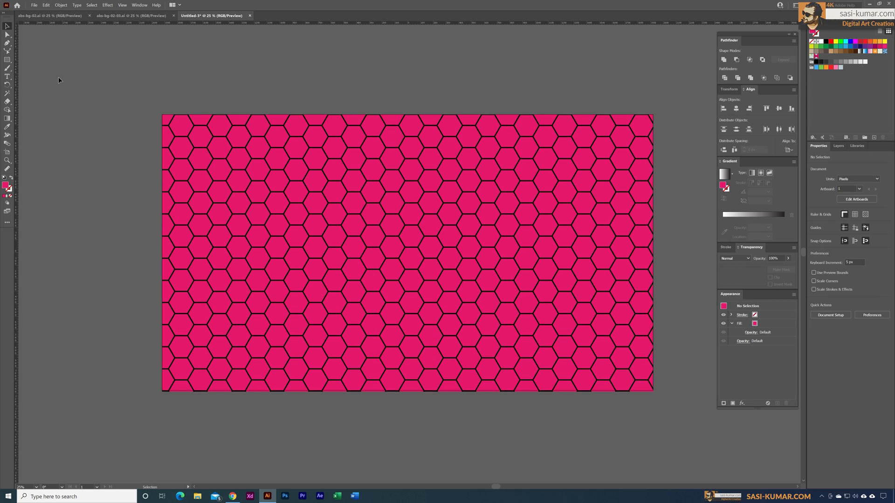
click(7, 97)
click(376, 152)
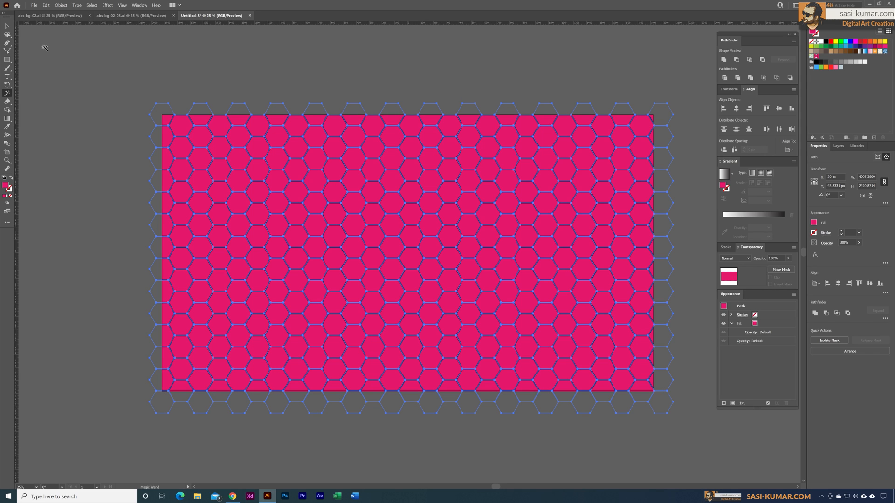
key(ctrl+x)
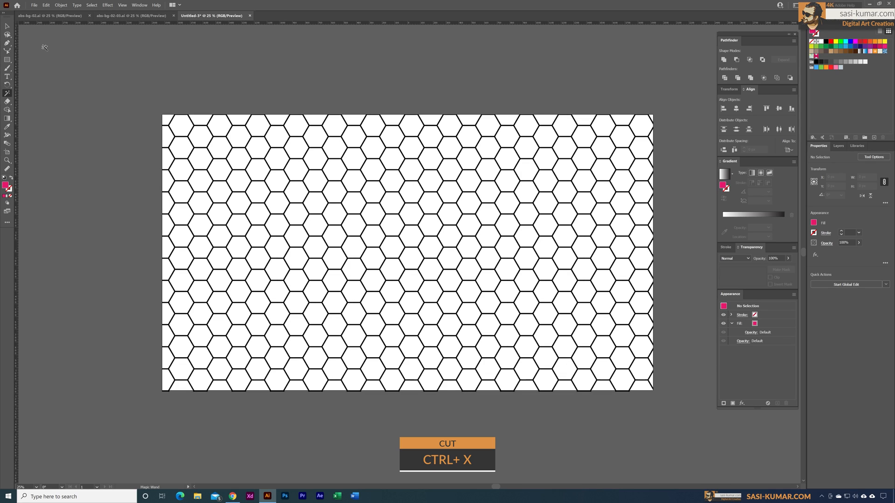
- Delete the leftover black outline group of the pattern and paste the cut hexagons in place
key(v)
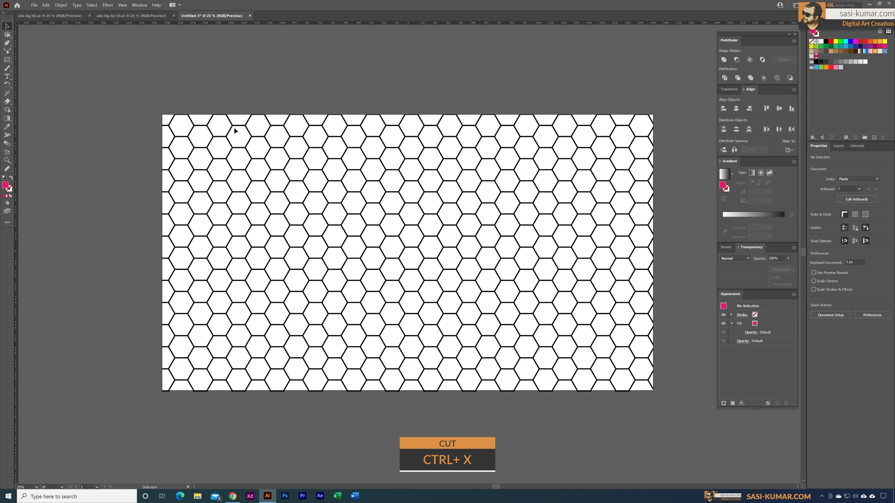
double_click(209, 158)
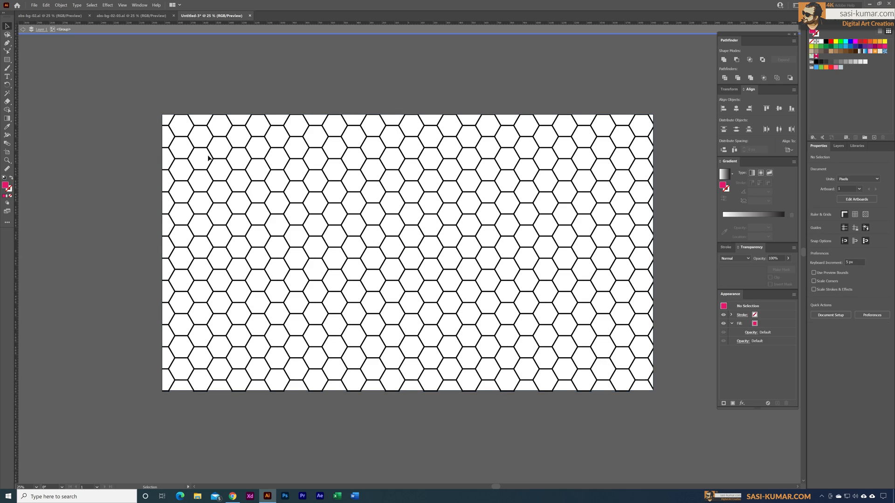
double_click(289, 95)
click(325, 157)
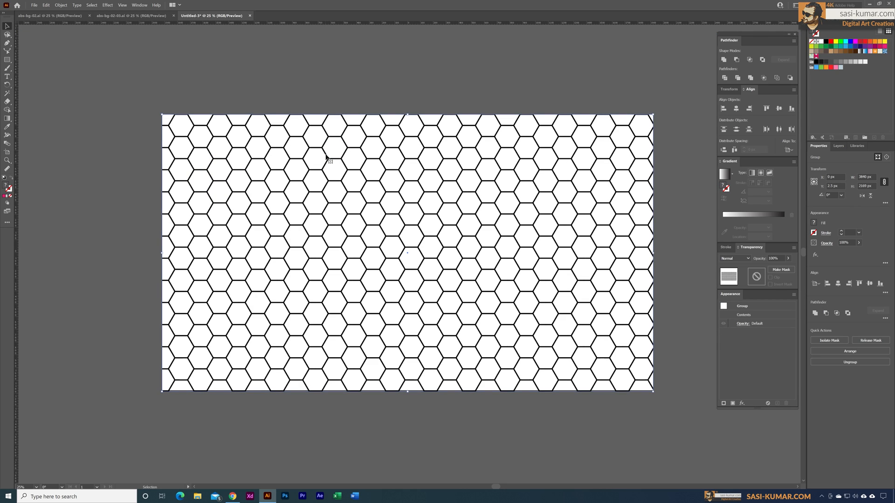
key(Delete)
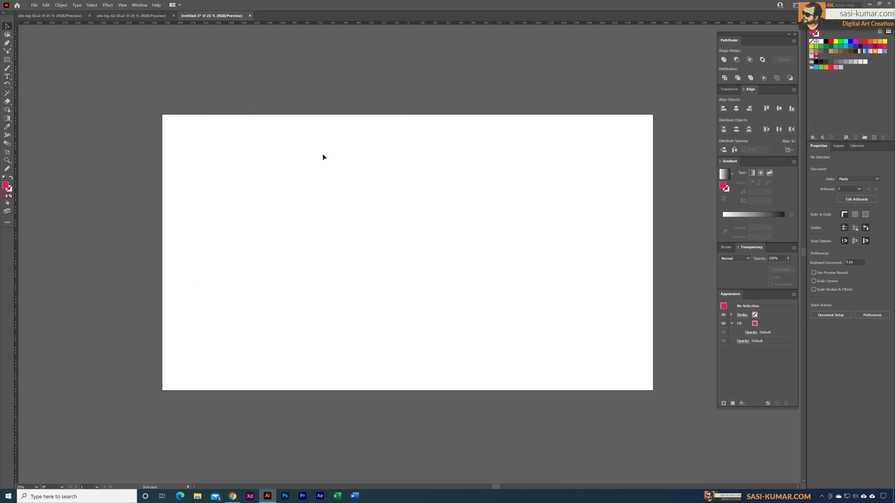
key(ctrl+shift+v)
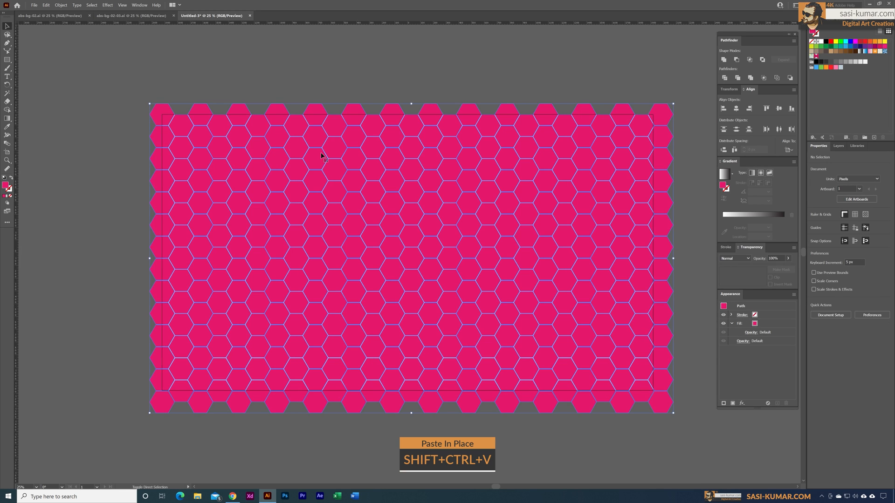
- Test that the hexagons are separate shapes by selecting a few and moving one, and undo the move
click(419, 56)
click(432, 178)
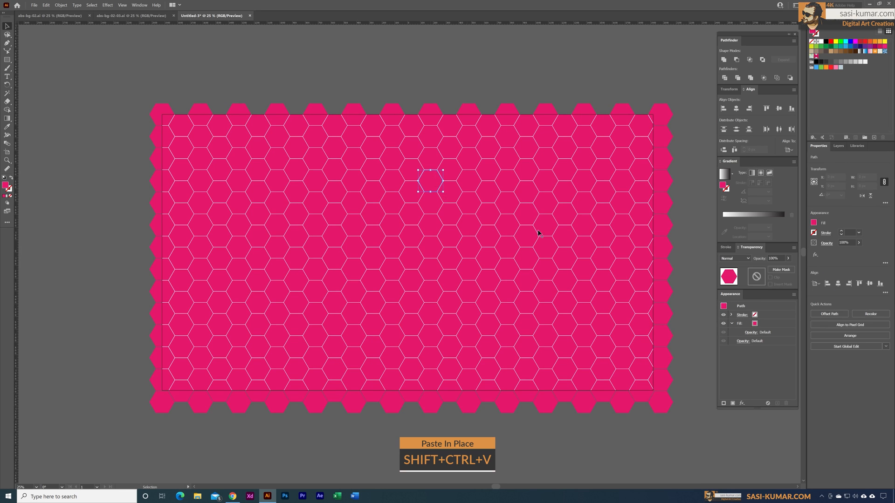
click(661, 226)
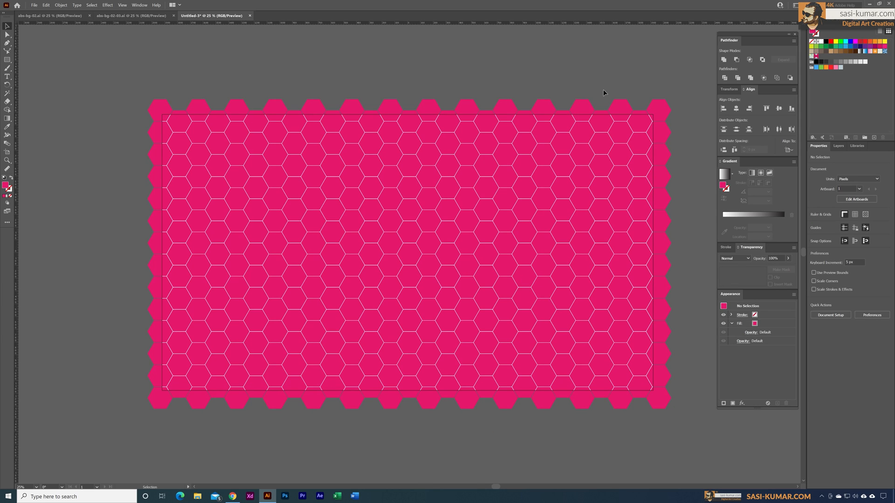
click(516, 200)
drag(504, 198, 481, 186)
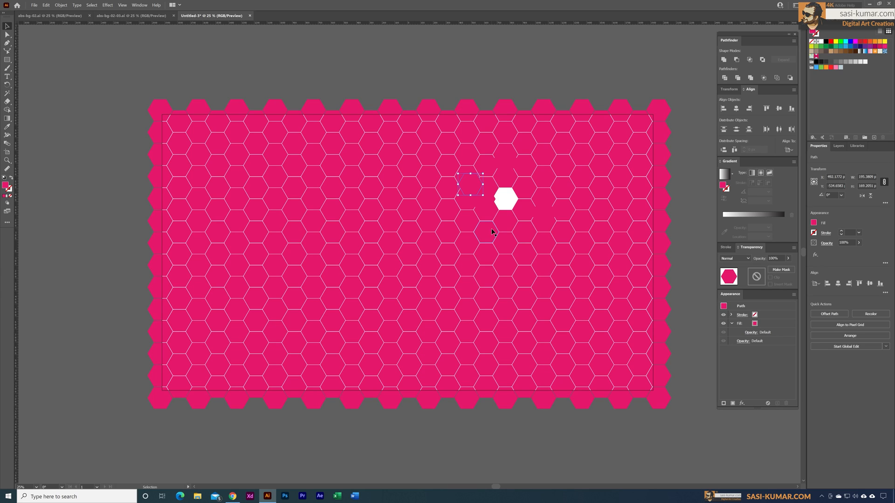
key(ctrl+z)
key(ctrl+z)
key(ctrl+z)
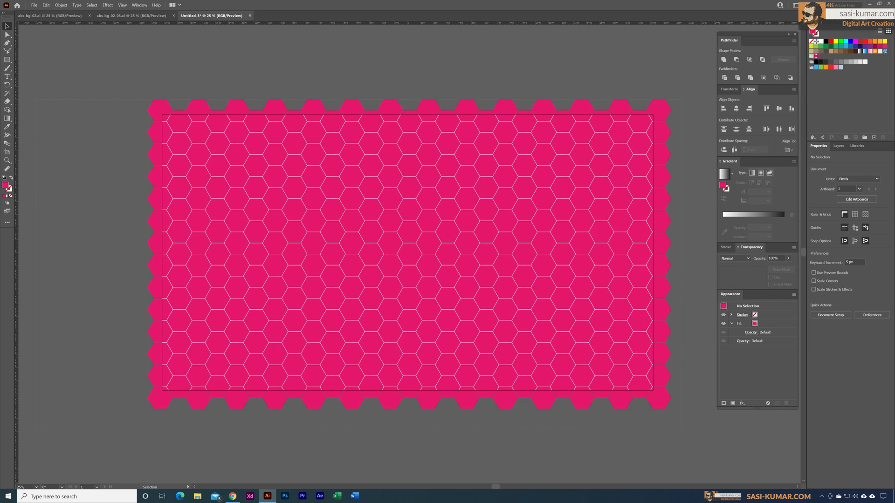
- Select all the hexagons and combine them with Pathfinder's Unite
drag(681, 427, 17, 77)
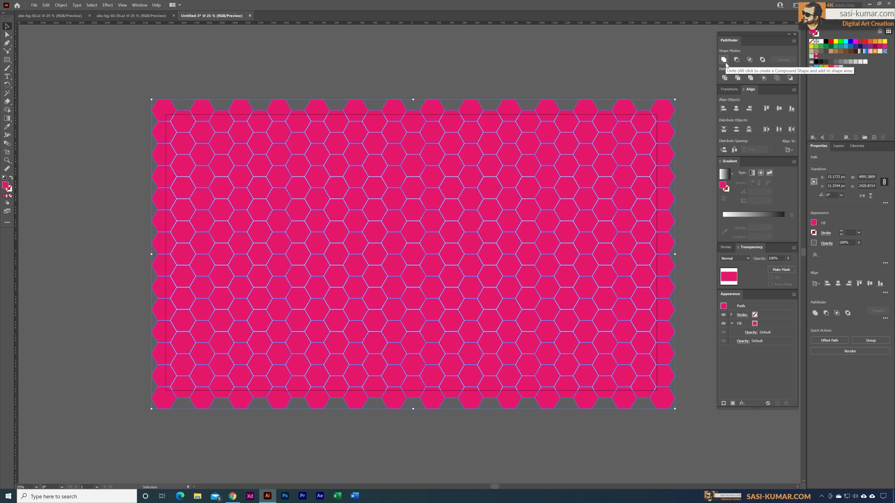
click(724, 60)
- Try directly selecting and moving a hexagon at the pattern's upper edge, and undo the change
click(7, 35)
drag(511, 115, 543, 84)
key(ctrl+z)
key(ctrl+z)
click(662, 110)
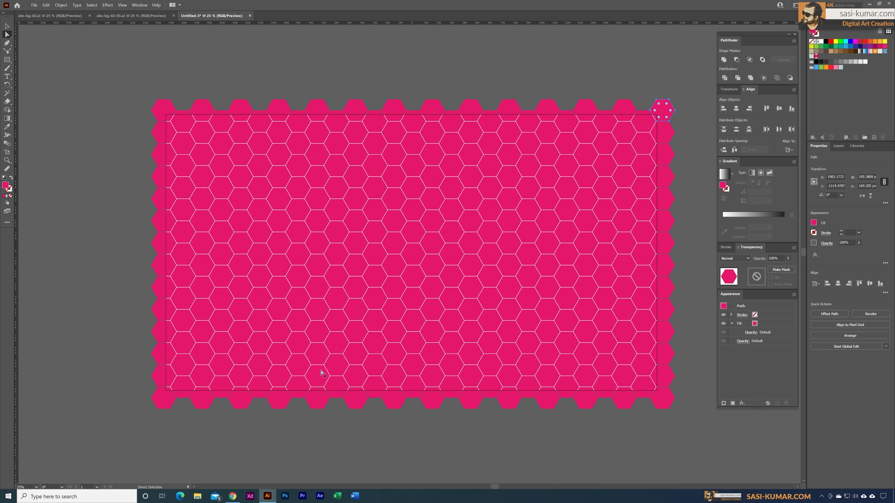
key(v)
click(672, 428)
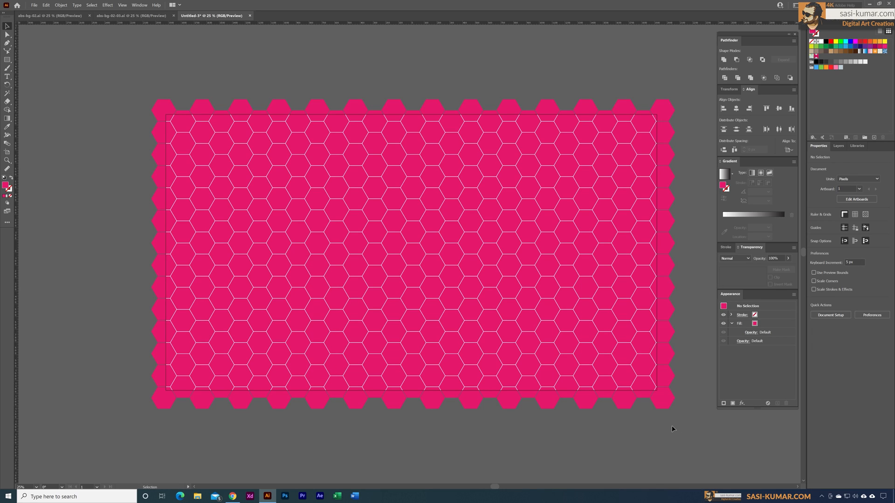
- Simplify the paths of the united hexagon group
click(259, 164)
click(61, 4)
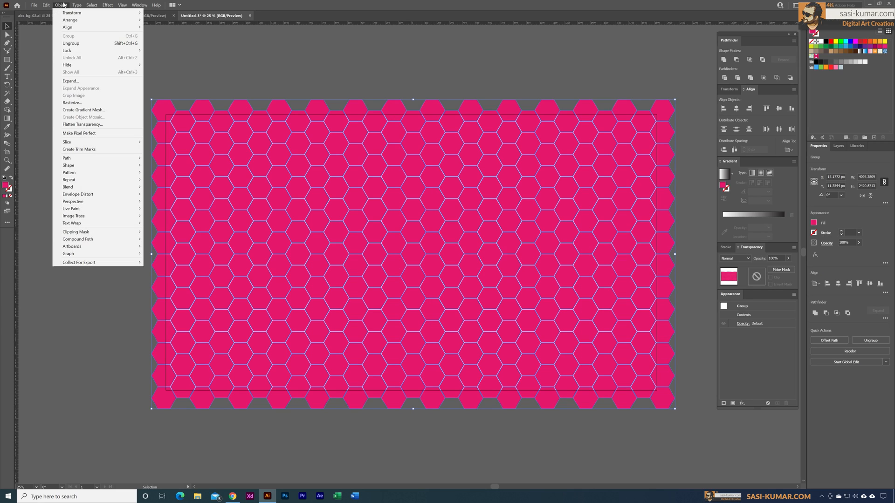
mouse_move(106, 161)
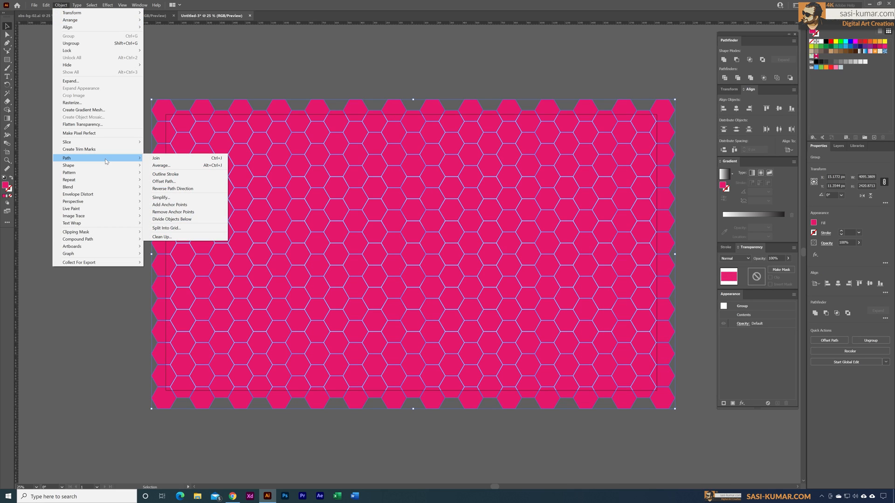
click(193, 198)
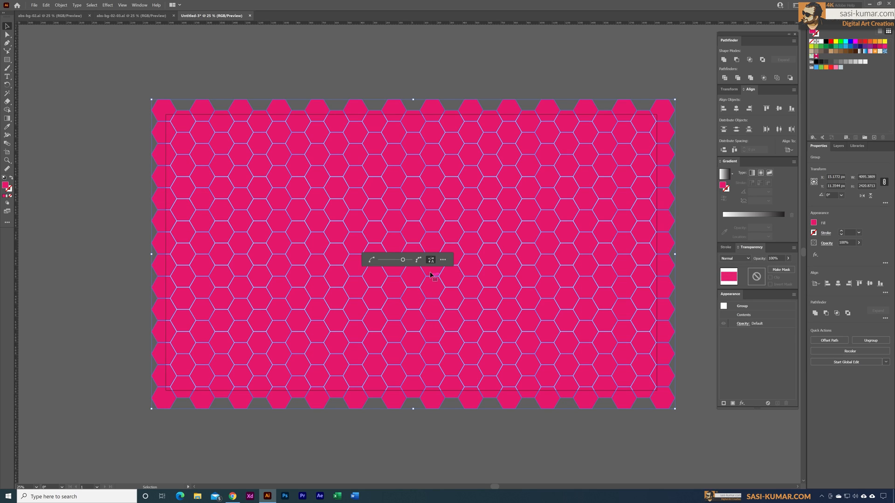
click(582, 435)
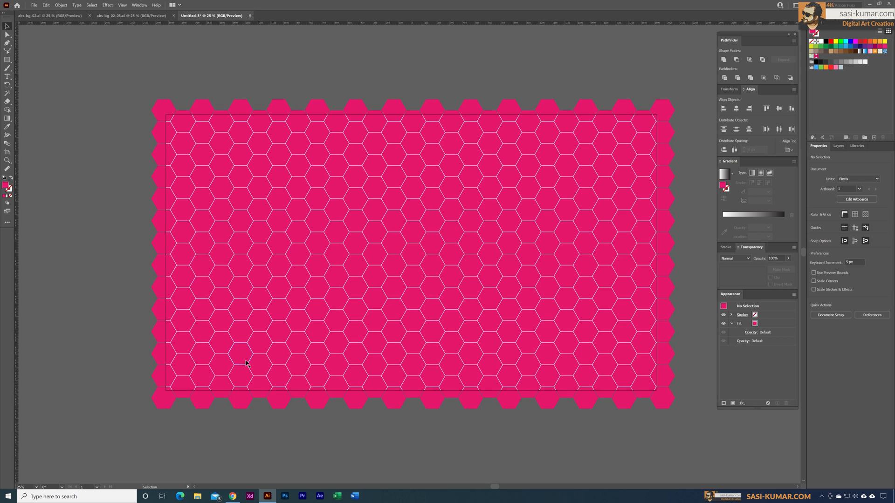
click(564, 114)
click(587, 77)
click(588, 120)
click(581, 69)
click(558, 329)
click(484, 77)
- Directly select a random scatter of hexagons across the whole pattern and fill them with the blue library color
key(a)
click(509, 288)
shift+click(547, 265)
shift+click(586, 244)
shift+click(623, 332)
shift+click(509, 377)
shift+click(473, 378)
shift+click(432, 377)
shift+click(359, 227)
shift+click(320, 183)
shift+click(368, 341)
shift+click(276, 280)
shift+click(437, 252)
shift+click(610, 368)
shift+click(222, 388)
shift+click(189, 391)
shift+click(222, 211)
shift+click(245, 161)
shift+click(169, 186)
shift+click(669, 370)
shift+click(650, 194)
shift+click(644, 366)
shift+click(451, 188)
shift+click(471, 137)
shift+click(394, 133)
shift+click(336, 392)
shift+click(262, 344)
shift+click(225, 294)
shift+click(204, 217)
shift+click(569, 367)
shift+click(333, 317)
shift+click(602, 158)
shift+click(593, 154)
shift+click(530, 120)
shift+click(413, 121)
shift+click(336, 121)
shift+click(318, 111)
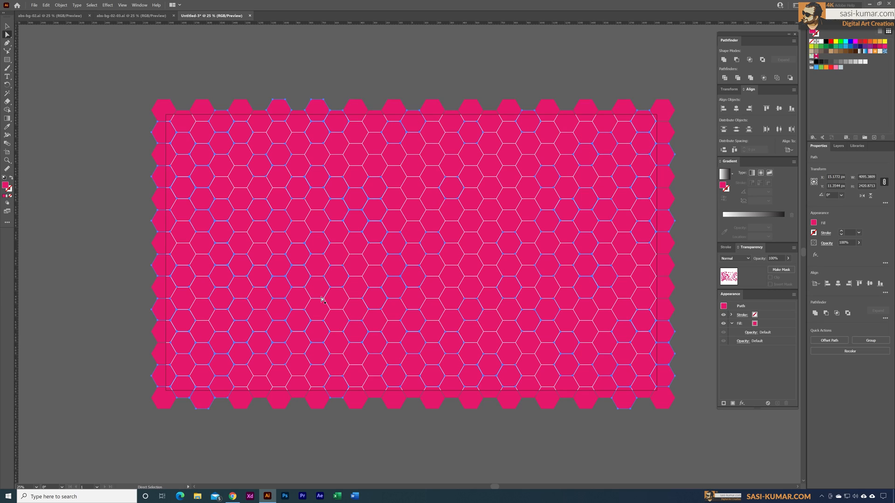
shift+click(575, 344)
click(849, 146)
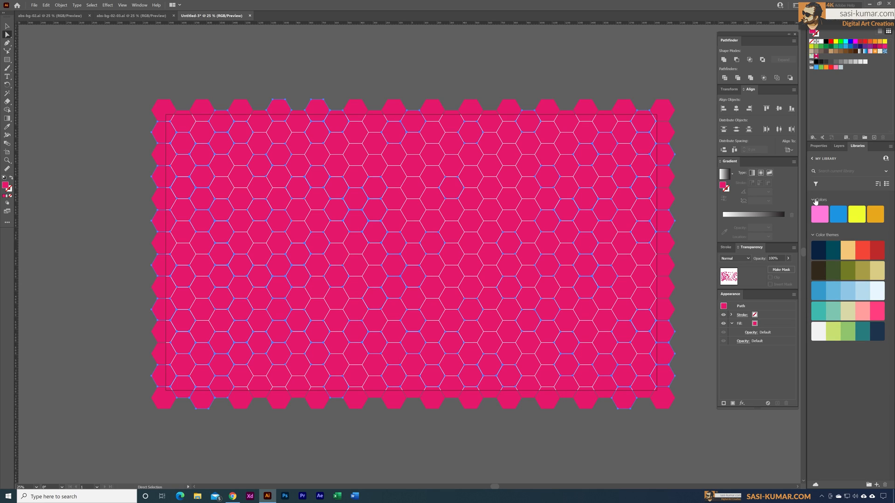
click(841, 218)
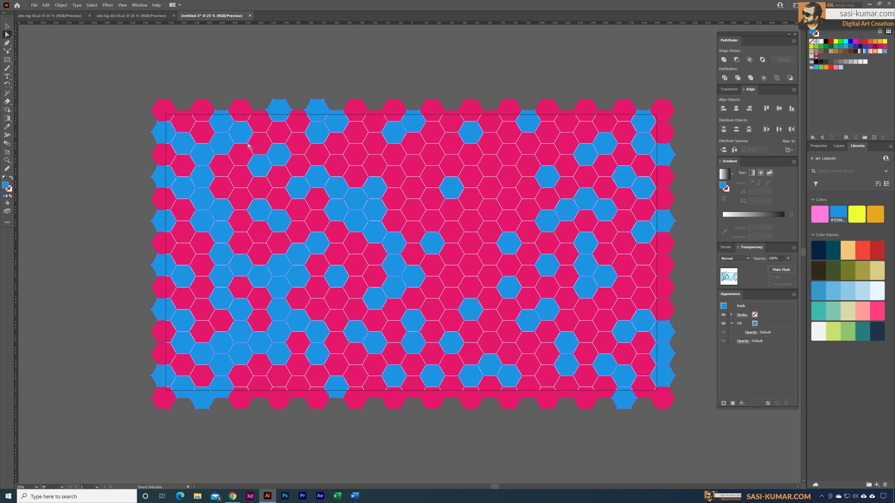
- Lock the selected blue hexagons
key(v)
click(61, 5)
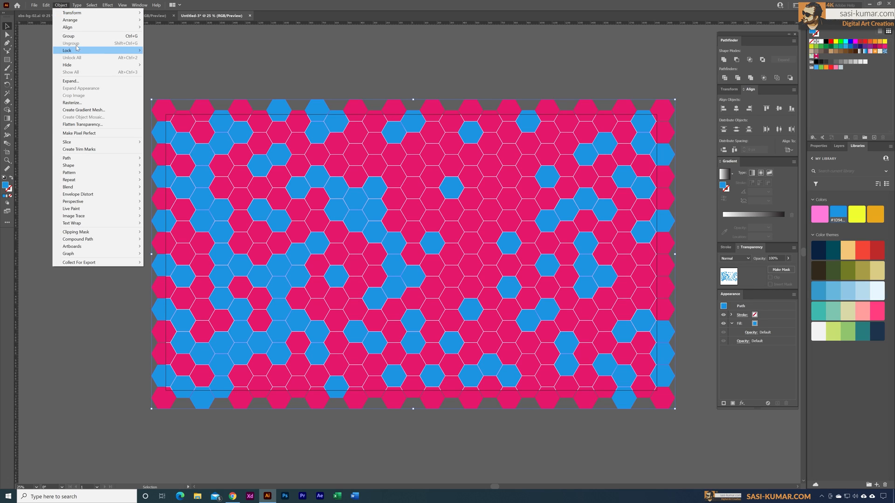
click(174, 50)
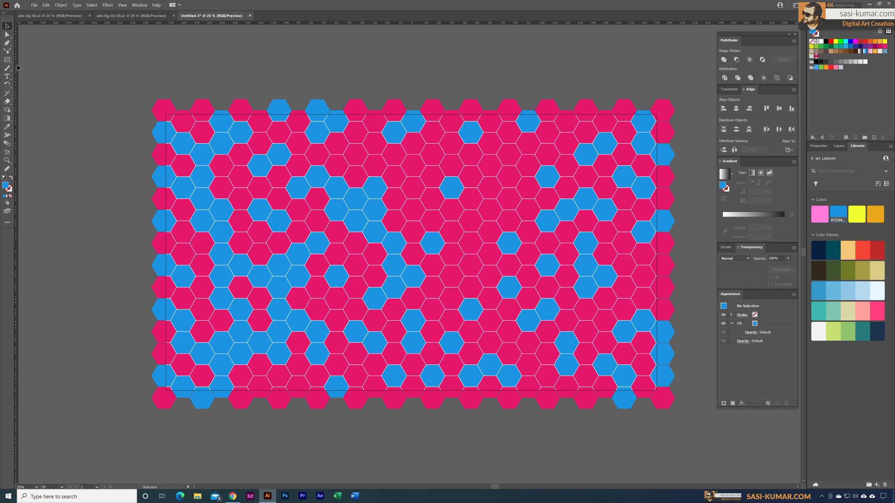
- Directly select scattered crimson hexagons across the pattern and fill them with the yellow library color
click(7, 34)
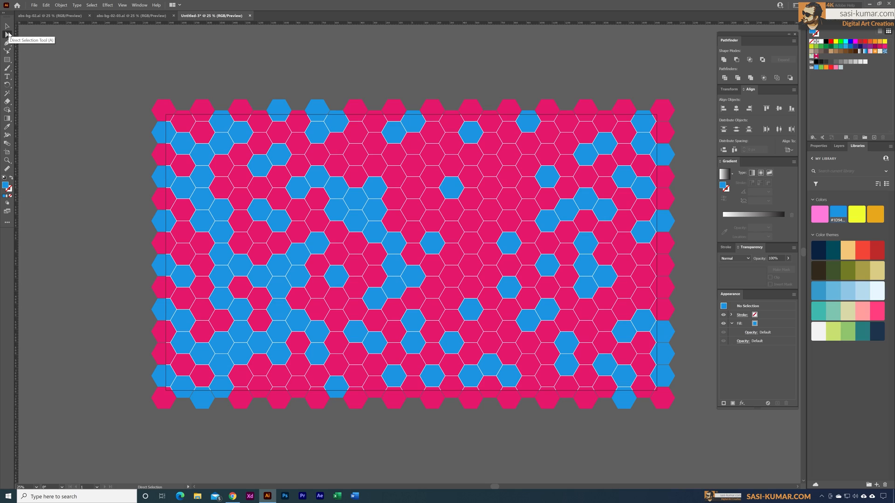
key(ctrl+a)
shift+click(317, 310)
shift+click(451, 232)
shift+click(566, 386)
shift+click(586, 376)
shift+click(624, 288)
shift+click(374, 254)
shift+click(316, 205)
shift+click(299, 165)
shift+click(213, 189)
shift+click(198, 258)
shift+click(170, 358)
shift+click(667, 200)
shift+click(556, 402)
shift+click(488, 160)
shift+click(542, 164)
shift+click(560, 132)
shift+click(418, 305)
shift+click(324, 373)
shift+click(478, 220)
shift+click(336, 140)
shift+click(241, 202)
shift+click(617, 229)
shift+click(623, 146)
shift+click(559, 112)
shift+click(359, 113)
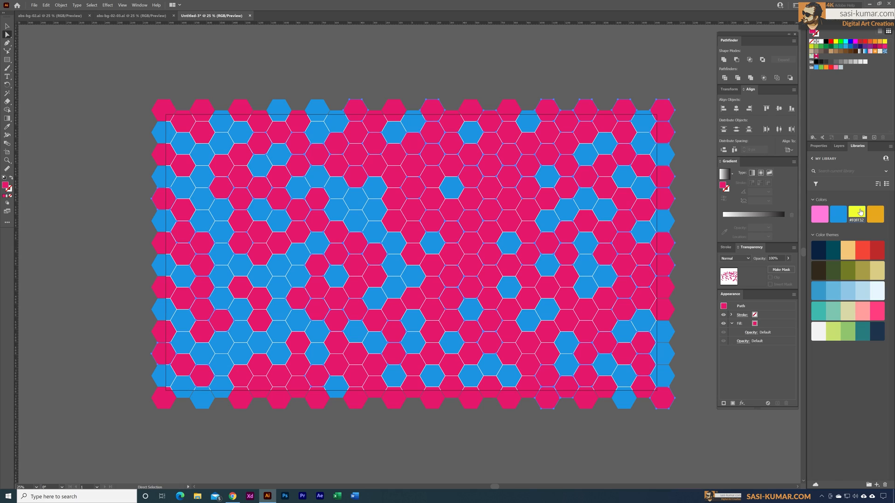
click(860, 212)
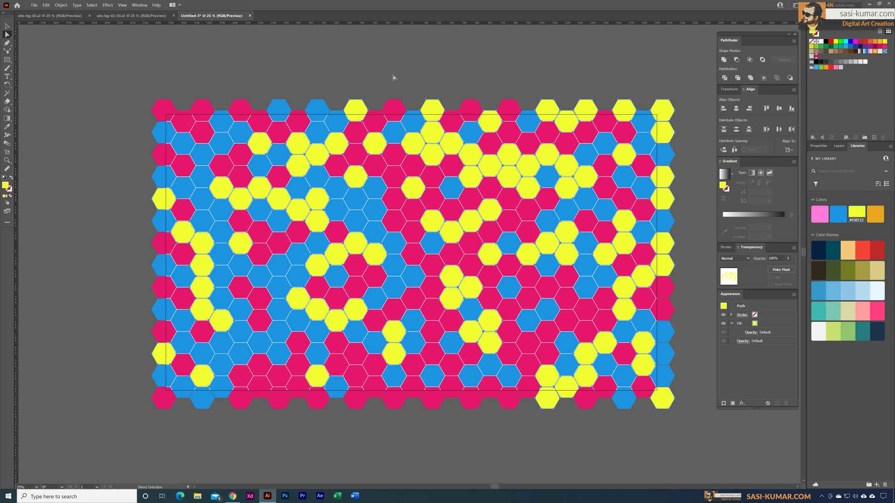
- Lock the selected yellow hexagons
click(61, 6)
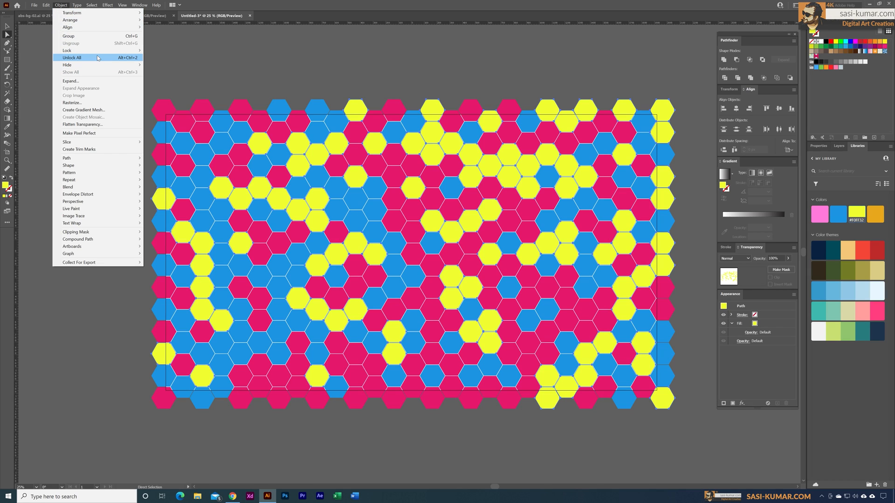
mouse_move(100, 55)
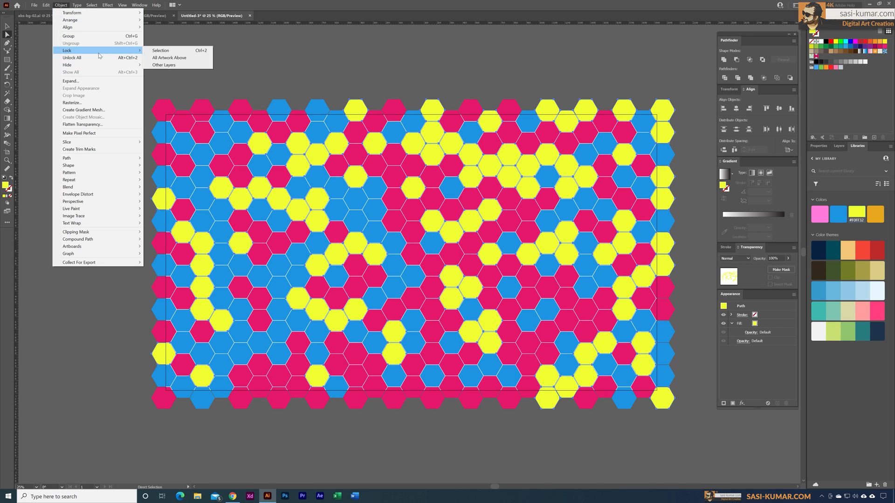
click(160, 51)
- Select all the remaining unlocked crimson hexagons, fill them with the light pink library color, and clear the selection
key(v)
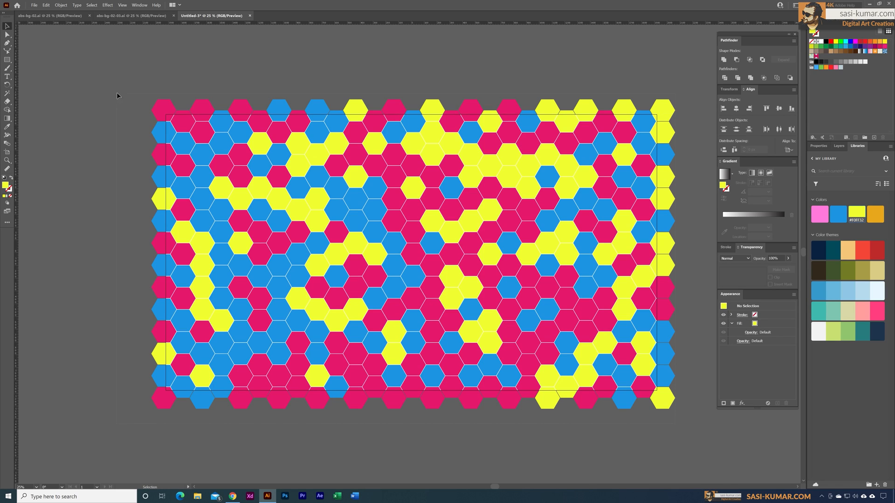
key(ctrl+a)
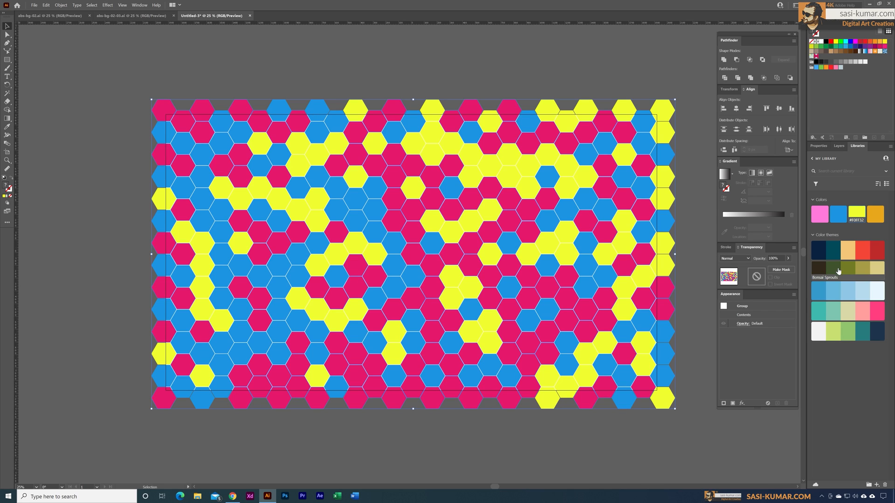
click(817, 214)
click(429, 66)
double_click(429, 59)
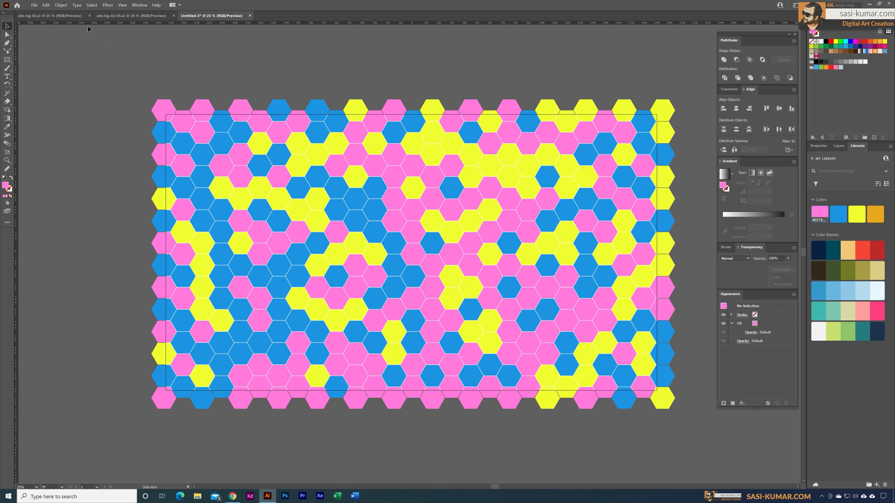
- Unlock all the locked hexagons and clear the selection
click(61, 5)
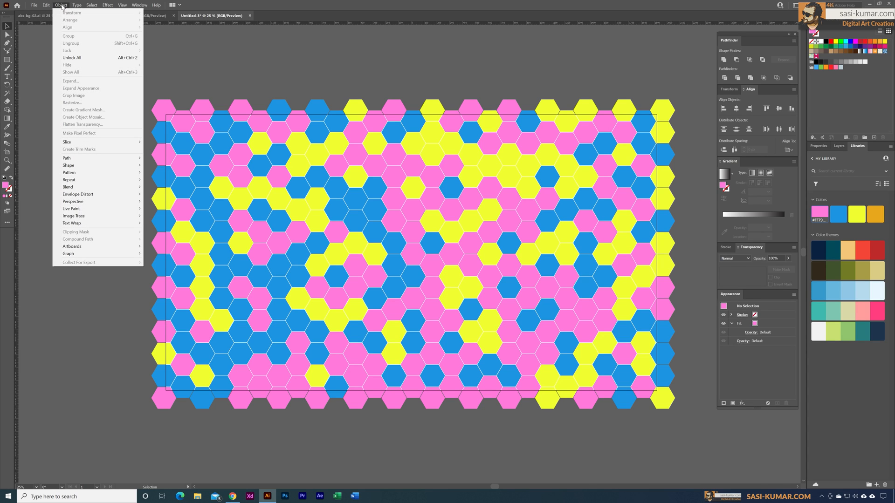
click(84, 58)
click(368, 42)
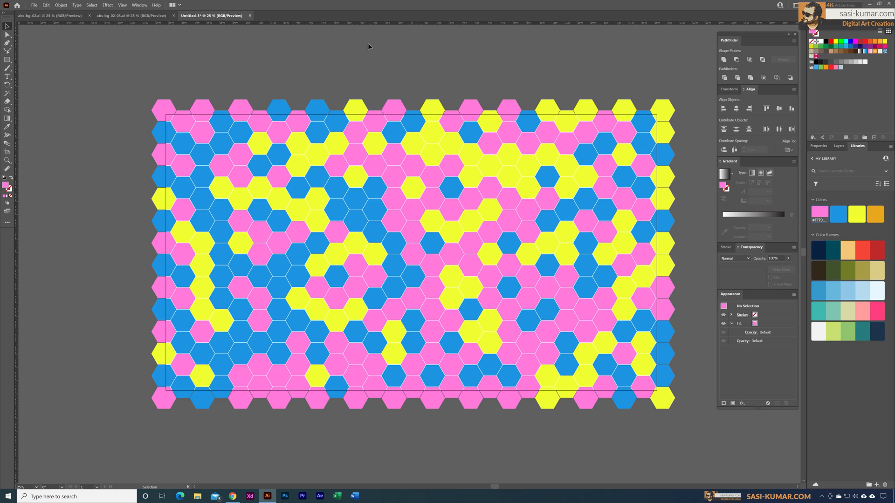
- Directly select scattered pink, blue and yellow hexagons across the whole pattern
click(7, 35)
click(433, 204)
shift+click(490, 210)
shift+click(529, 189)
shift+click(566, 232)
shift+click(355, 244)
shift+click(202, 288)
shift+click(490, 144)
shift+click(379, 149)
shift+click(433, 154)
shift+click(547, 376)
shift+click(279, 375)
shift+click(202, 333)
shift+click(203, 244)
shift+click(643, 365)
shift+click(643, 277)
shift+click(605, 166)
shift+click(627, 156)
shift+click(643, 166)
shift+click(566, 144)
shift+click(356, 177)
shift+click(300, 146)
shift+click(279, 132)
shift+click(643, 343)
shift+click(493, 168)
shift+click(528, 166)
shift+click(586, 177)
shift+click(394, 177)
shift+click(471, 242)
shift+click(605, 328)
shift+click(566, 297)
shift+click(318, 310)
shift+click(280, 242)
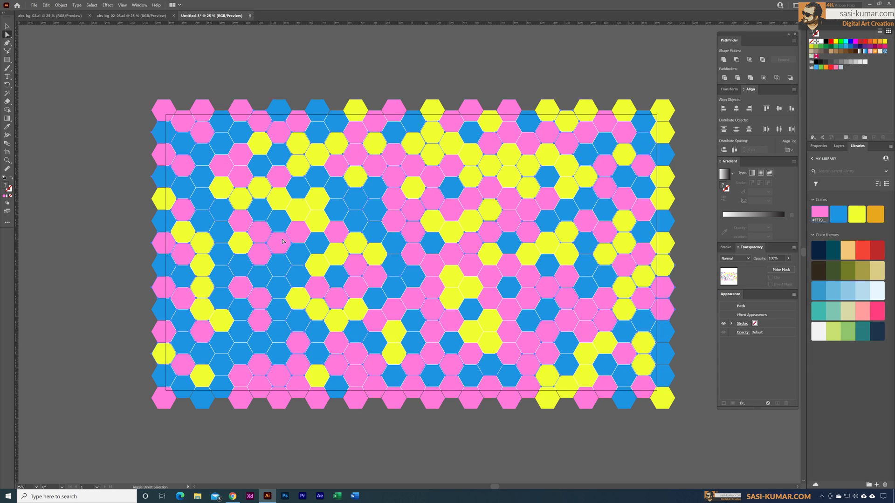
- Start an Inner Glow effect on the selected hexagons with glow color 000000 and Multiply mode
click(108, 5)
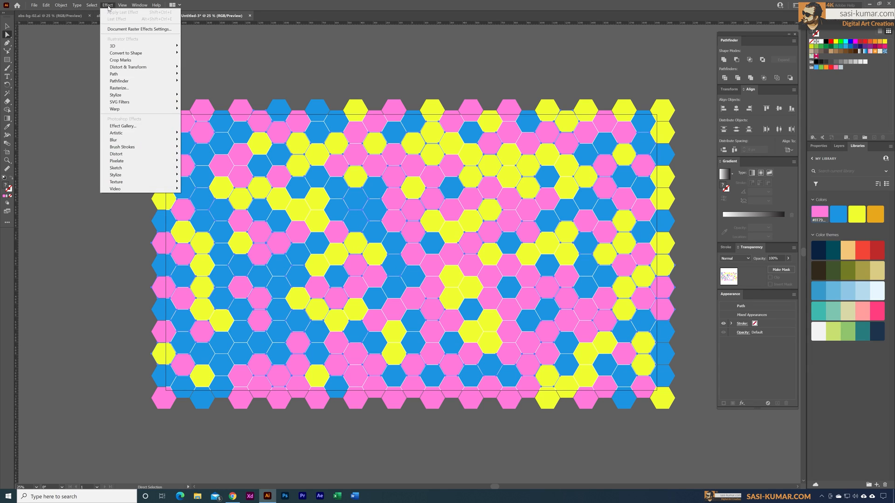
mouse_move(157, 95)
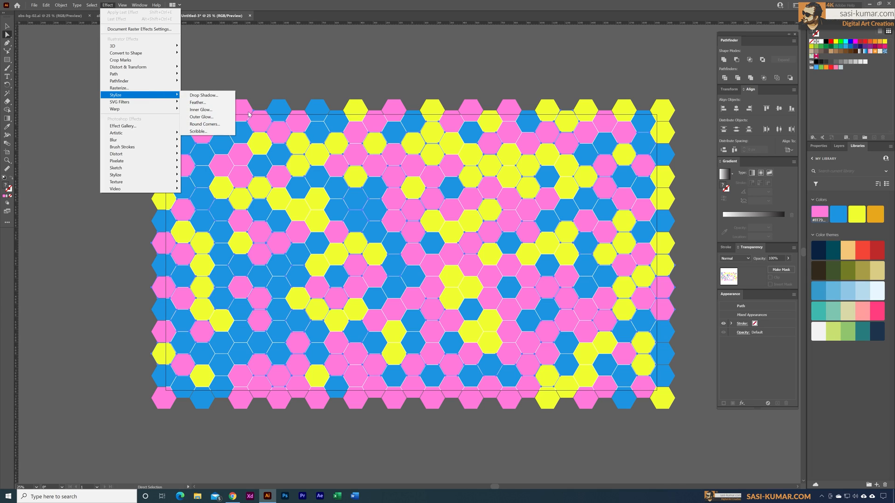
click(214, 113)
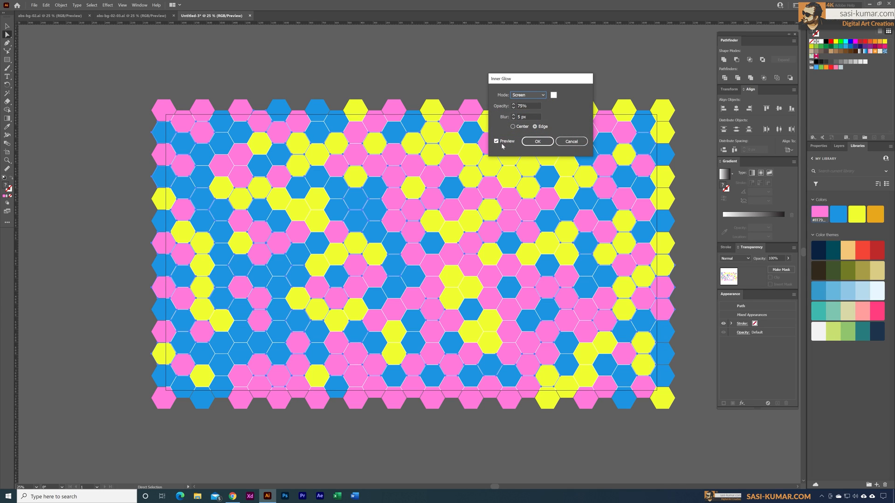
click(554, 95)
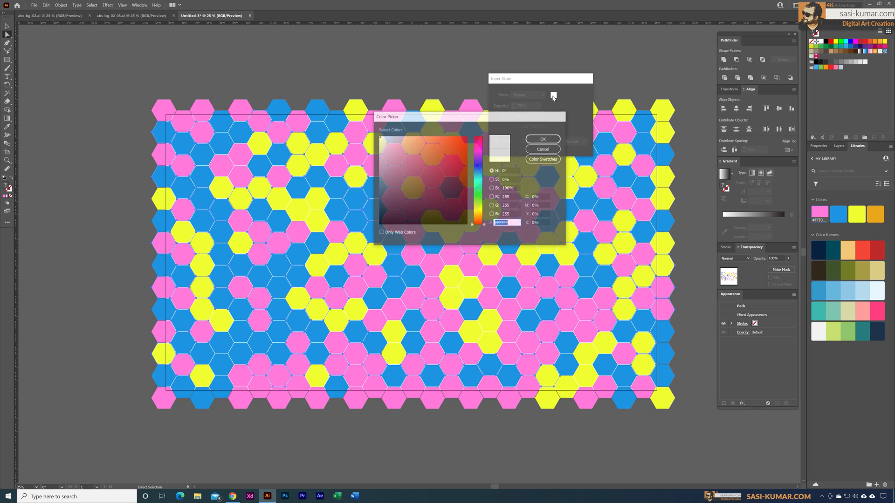
text(000000)
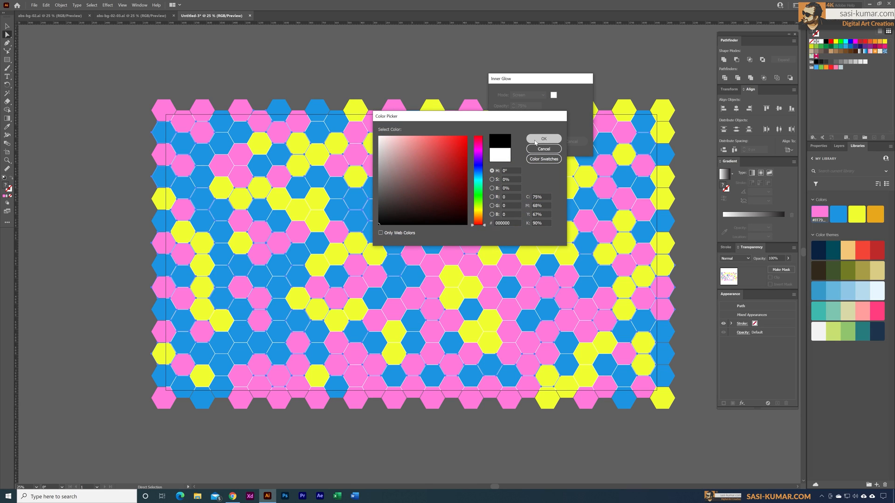
click(543, 138)
click(542, 96)
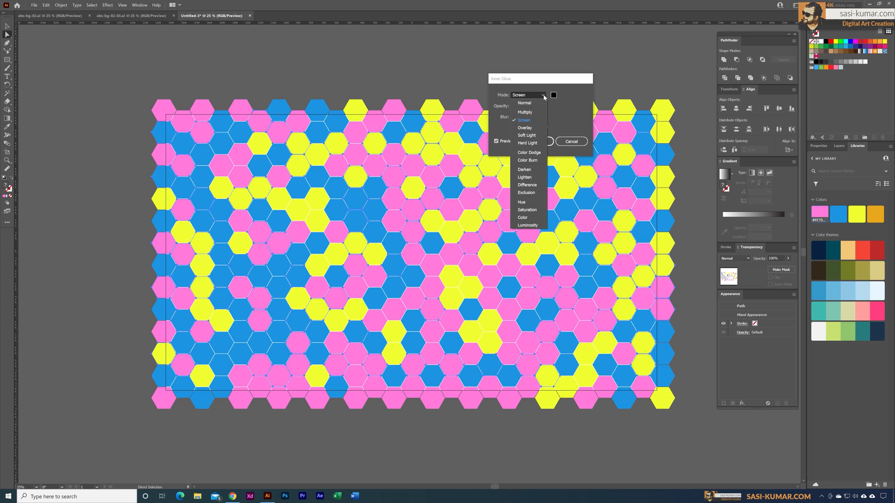
click(525, 112)
- Set the inner glow's blur to 25 px and opacity to 25%, and apply it
double_click(518, 117)
text(25)
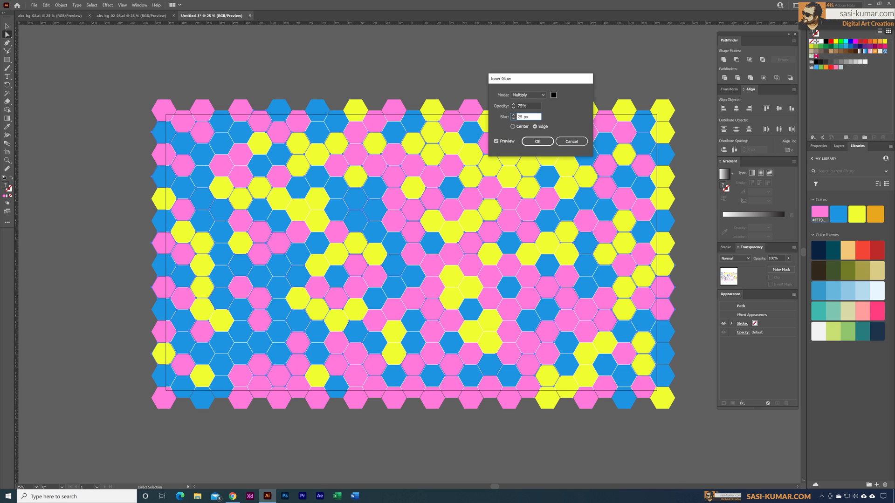
click(534, 107)
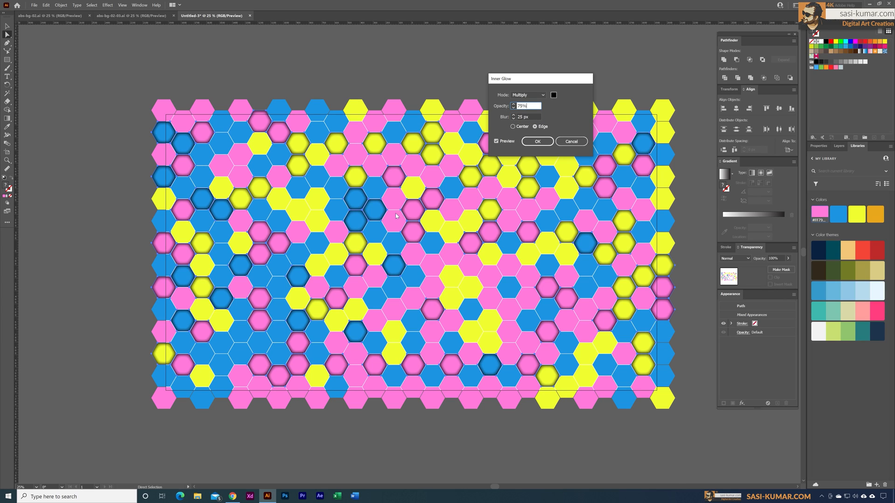
double_click(518, 107)
text(25)
click(534, 118)
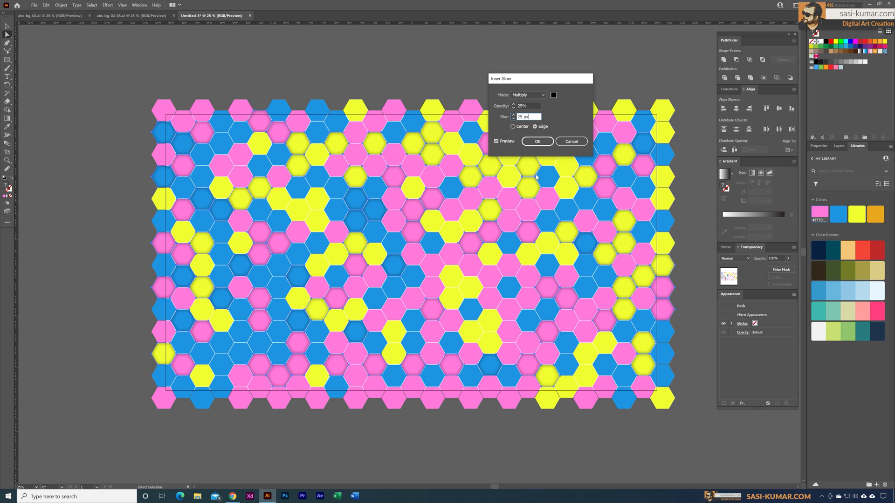
click(541, 143)
- Move the inner-glow hexagons onto a new layer above Layer 1 and lock that layer
key(v)
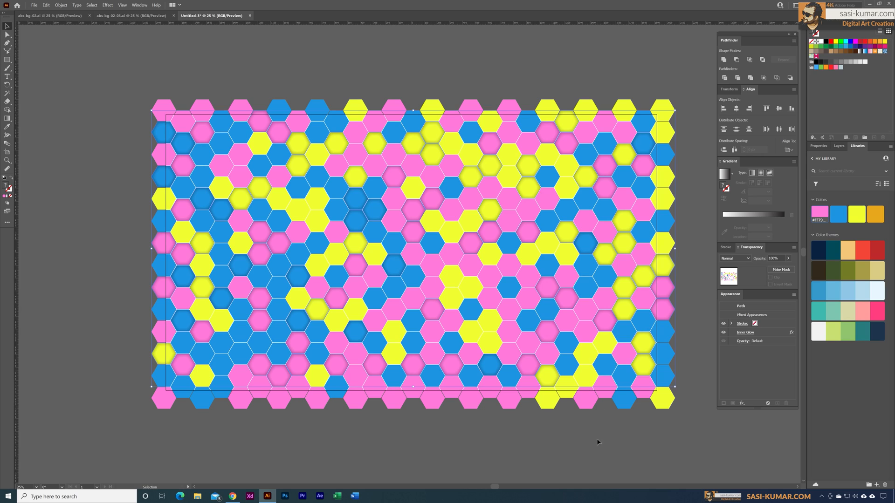
key(a)
key(v)
click(839, 146)
click(874, 486)
drag(891, 168, 892, 158)
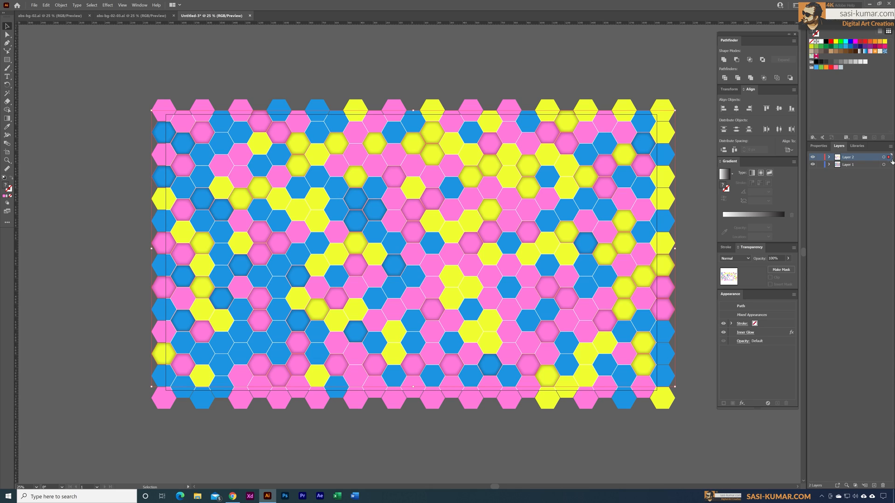
click(821, 158)
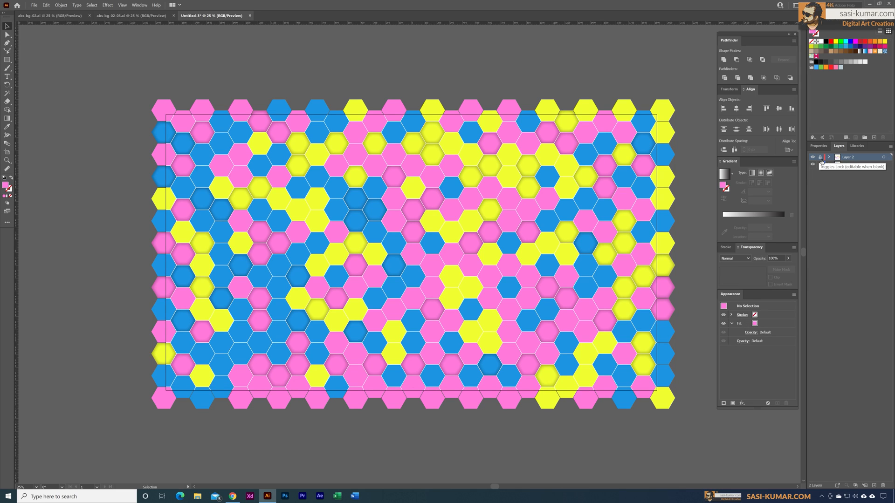
- Make Layer 1 active and directly select scattered hexagons on it that have no inner glow
click(891, 166)
key(a)
key(ctrl+a)
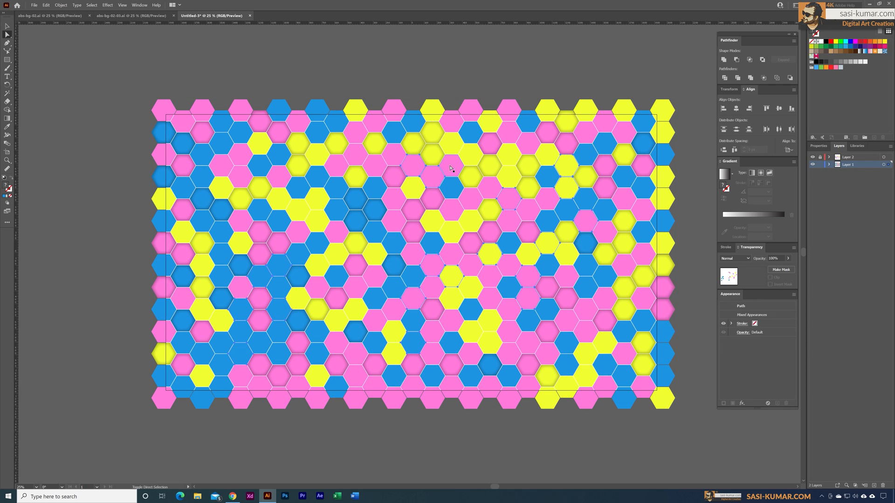
shift+click(202, 309)
shift+click(220, 342)
shift+click(202, 177)
shift+click(605, 122)
shift+click(298, 210)
shift+click(317, 221)
shift+click(202, 376)
shift+click(663, 383)
shift+click(624, 132)
shift+click(586, 132)
shift+click(221, 122)
shift+click(221, 144)
shift+click(605, 343)
shift+click(586, 376)
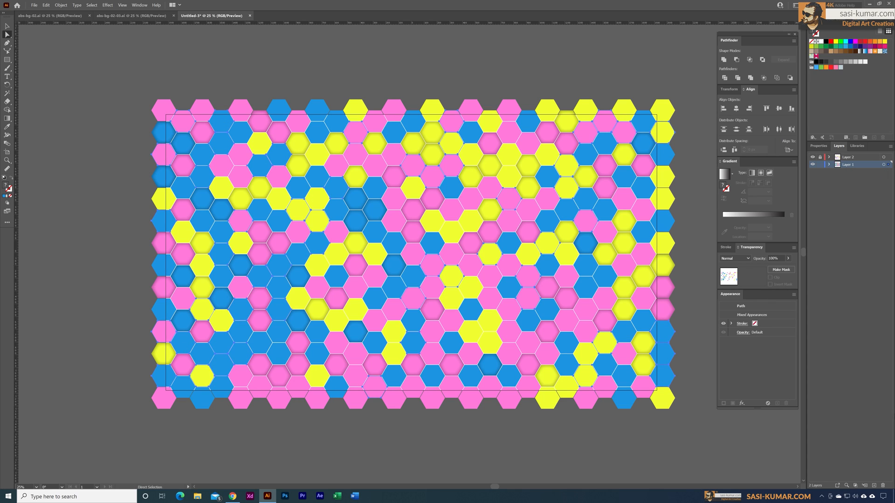
- Move the selected hexagons onto a new layer and place that layer above Layer 2
click(874, 485)
drag(890, 172, 889, 165)
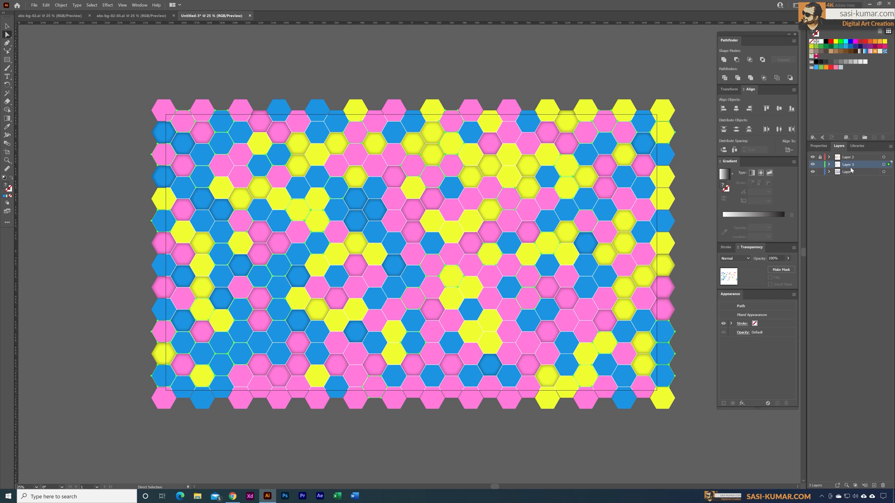
mouse_move(850, 169)
mouse_down()
mouse_move(856, 158)
mouse_move(848, 167)
mouse_up()
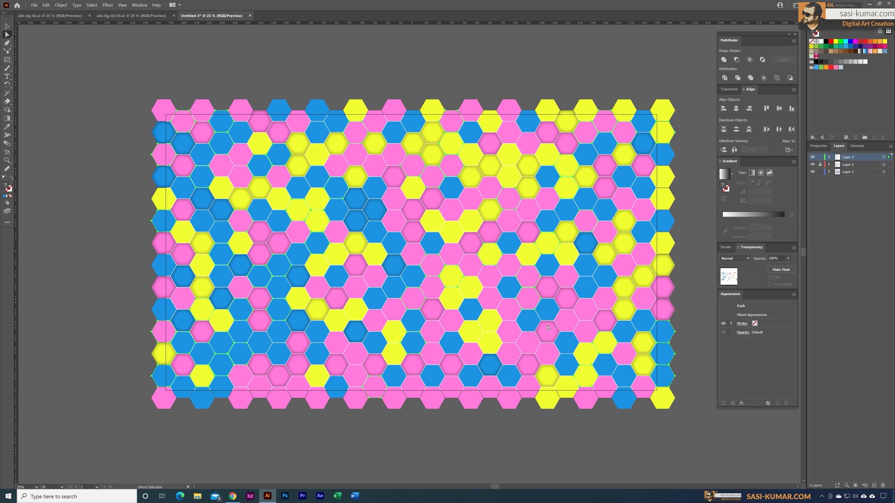
- Apply a black Outer Glow to the selected hexagons in Multiply mode with 75% opacity and 25 px blur
click(108, 5)
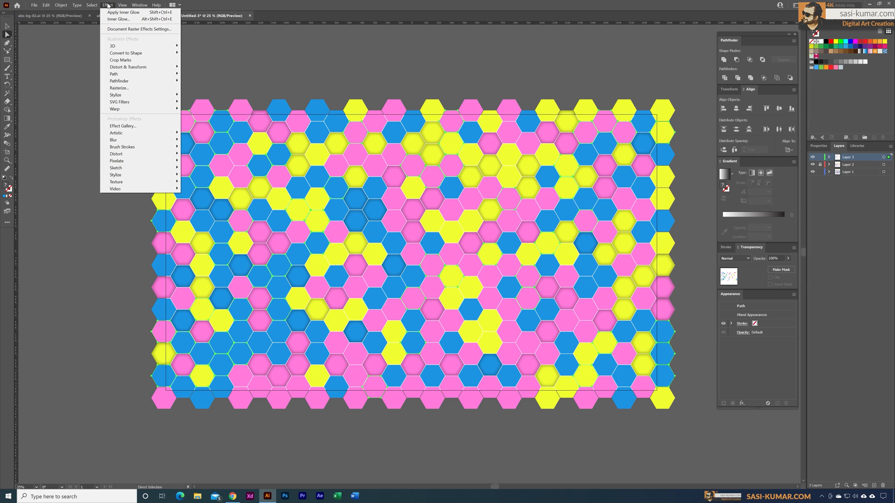
mouse_move(147, 95)
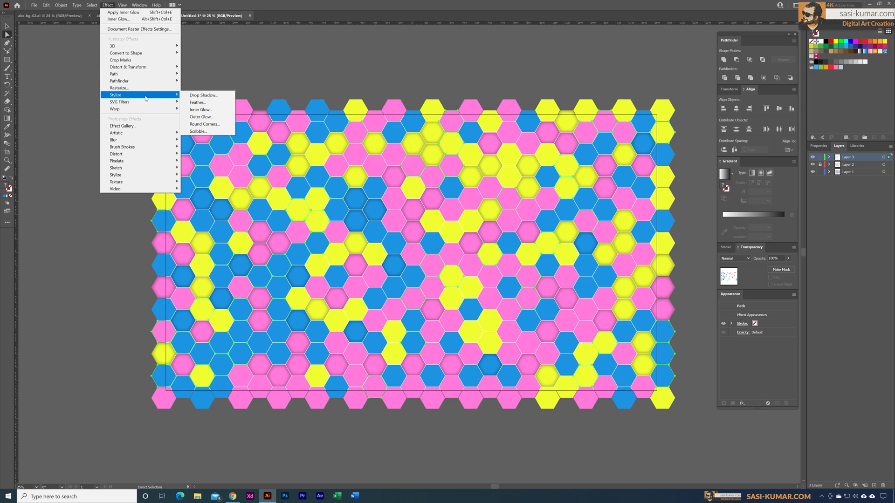
click(214, 118)
click(463, 106)
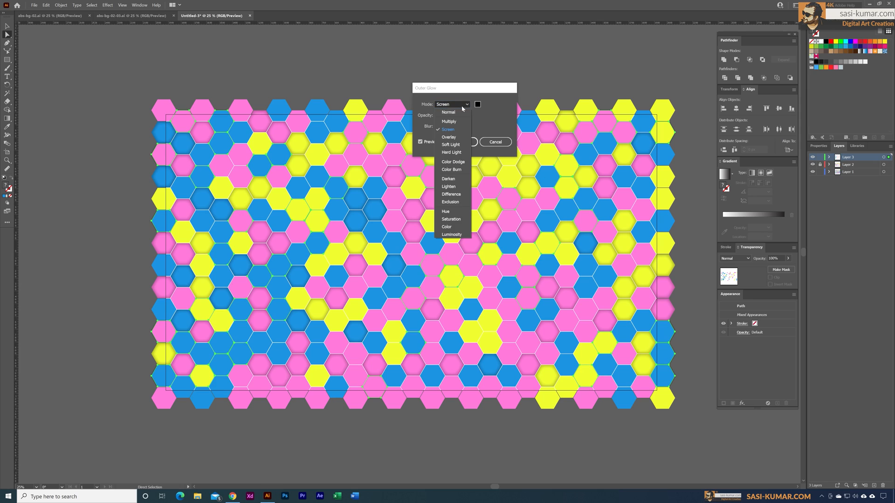
click(459, 120)
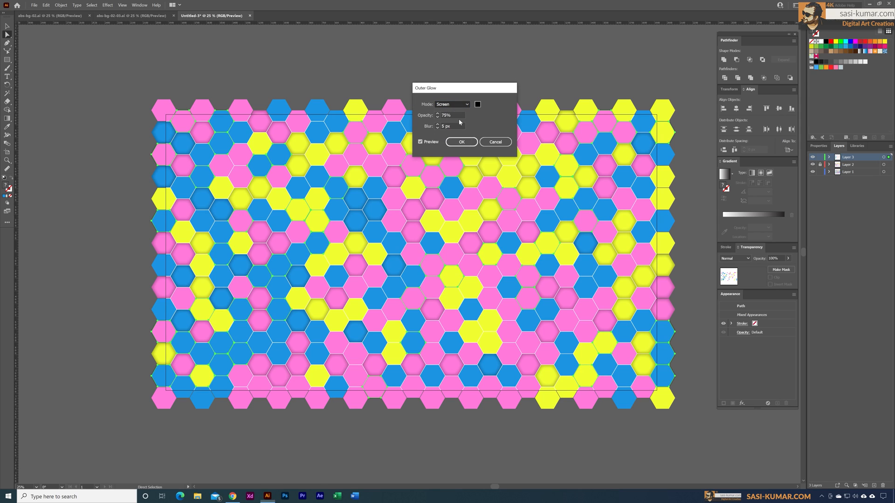
double_click(442, 130)
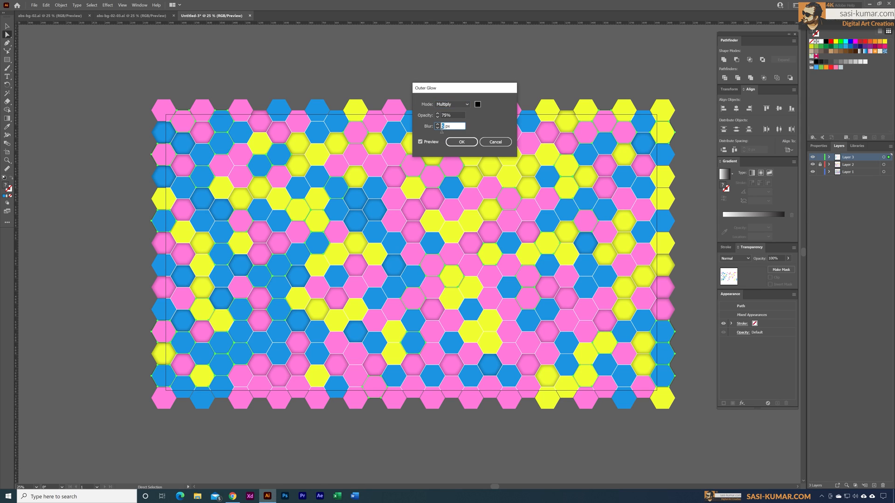
text(25)
key(Tab)
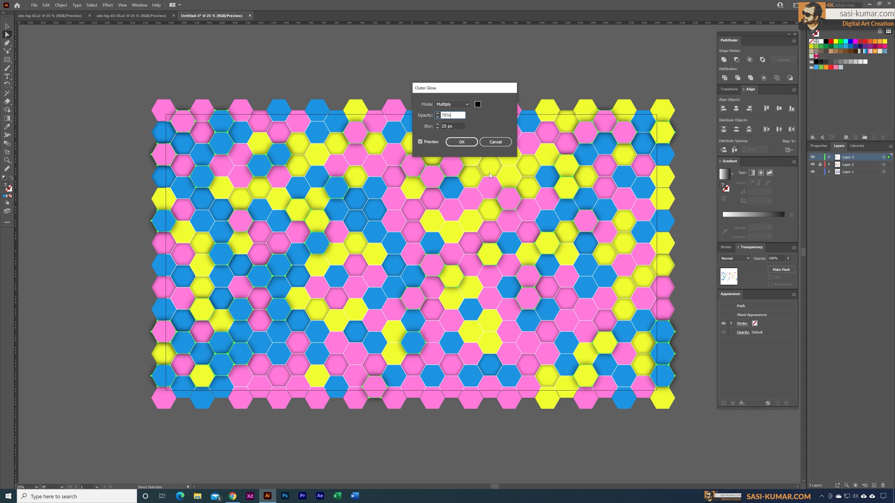
click(464, 142)
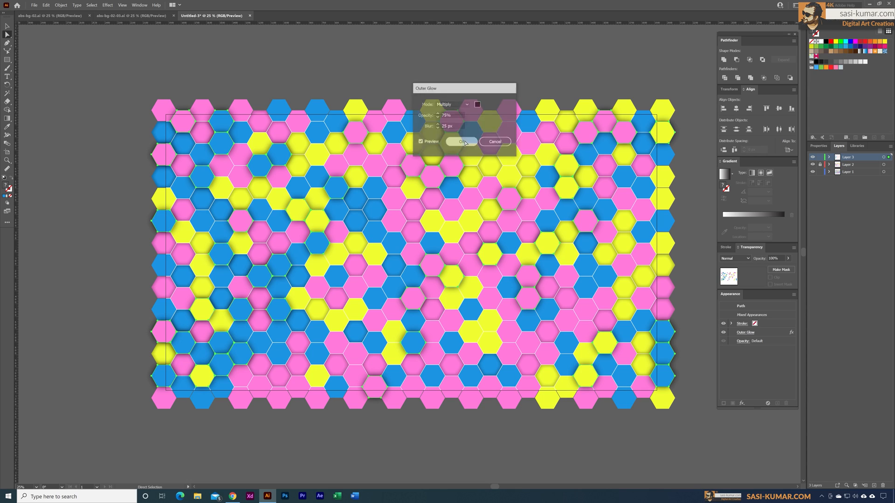
- Clear the selection, lock Layer 3, and make Layer 1 the active layer
click(7, 26)
click(622, 82)
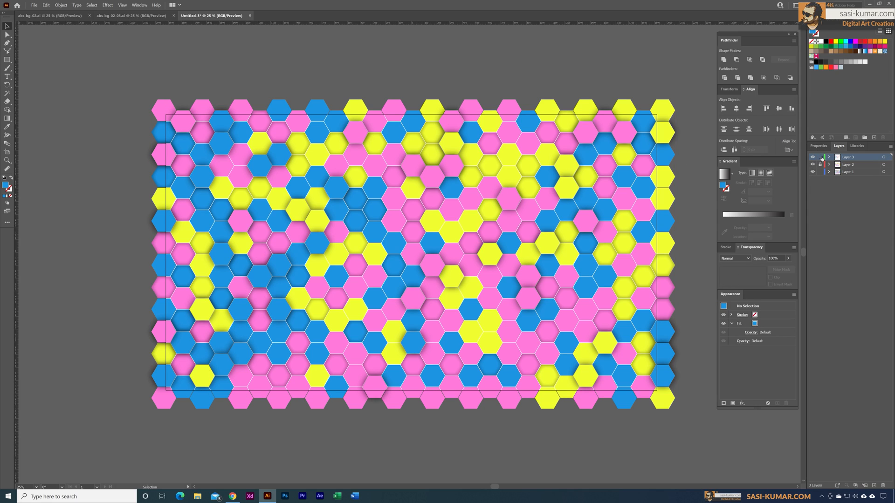
click(867, 172)
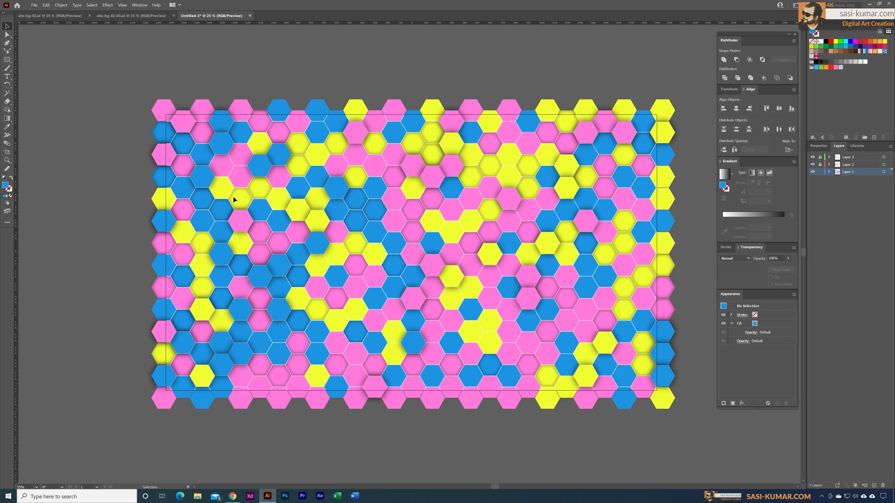
- Directly select scattered hexagons across Layer 1, hiding Layers 2 and 3 while selecting and showing them again
click(7, 34)
click(394, 354)
shift+click(490, 322)
shift+click(491, 343)
shift+click(318, 266)
shift+click(451, 232)
shift+click(240, 155)
shift+click(189, 229)
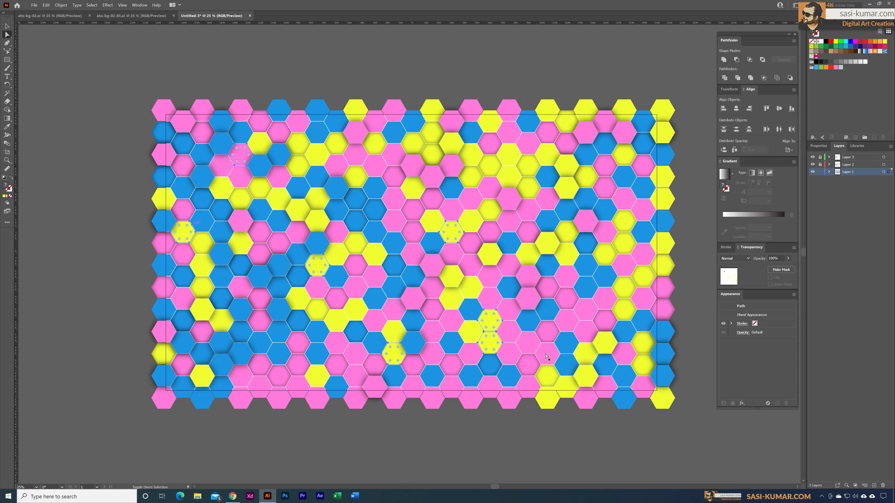
shift+click(528, 387)
shift+click(432, 376)
shift+click(278, 332)
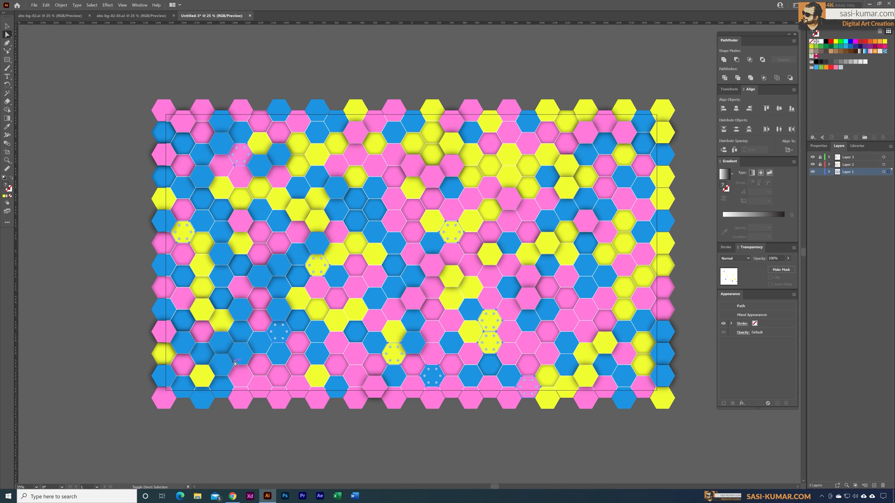
click(815, 165)
click(400, 307)
shift+click(586, 353)
shift+click(298, 298)
shift+click(241, 244)
shift+click(259, 143)
shift+click(279, 110)
shift+click(471, 265)
shift+click(451, 320)
shift+click(394, 332)
shift+click(375, 255)
shift+click(317, 155)
shift+click(624, 111)
shift+click(548, 155)
shift+click(394, 221)
shift+click(394, 398)
shift+click(297, 387)
shift+click(202, 265)
shift+click(221, 320)
shift+click(202, 111)
shift+click(471, 153)
shift+click(375, 121)
shift+click(337, 254)
click(813, 157)
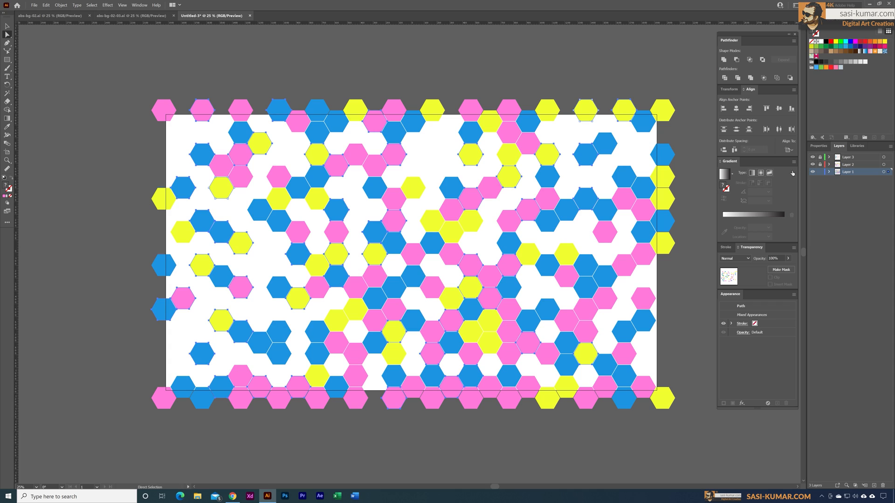
- Apply a Multiply Drop Shadow with 50% opacity, 7 px offsets and 25 px blur to the selected hexagons, and clear the selection
click(104, 5)
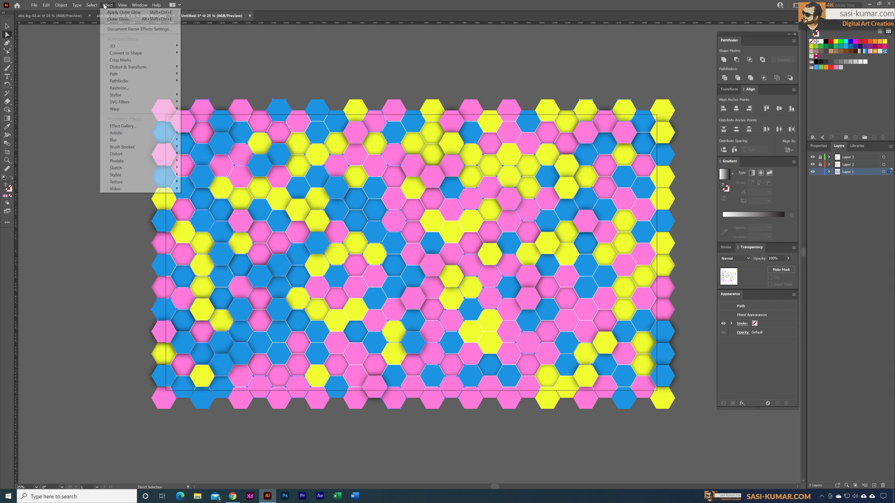
mouse_move(162, 94)
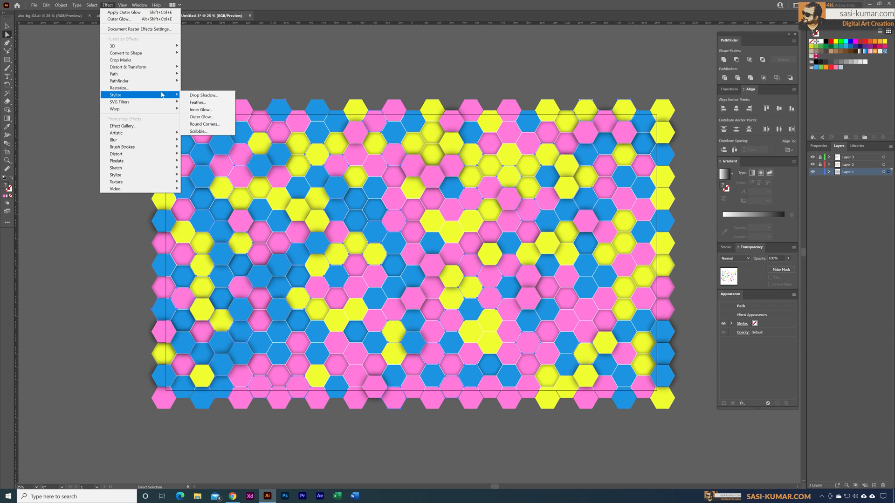
click(225, 98)
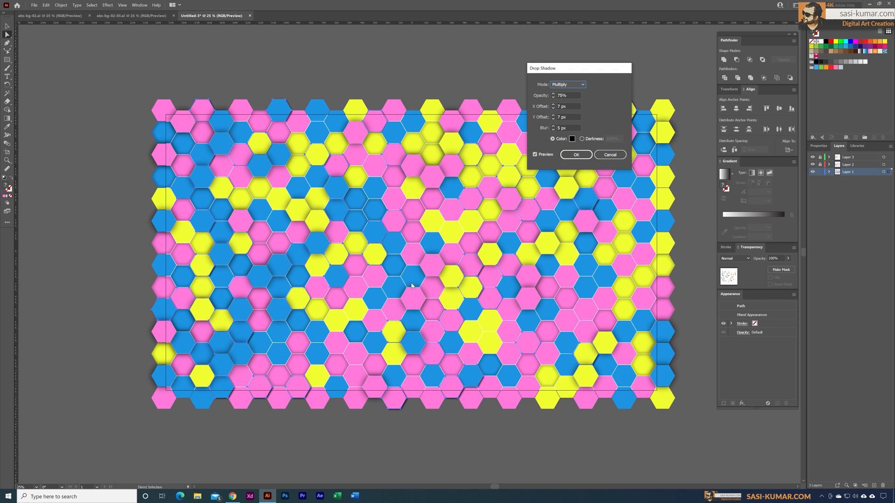
double_click(557, 127)
text(25)
double_click(572, 96)
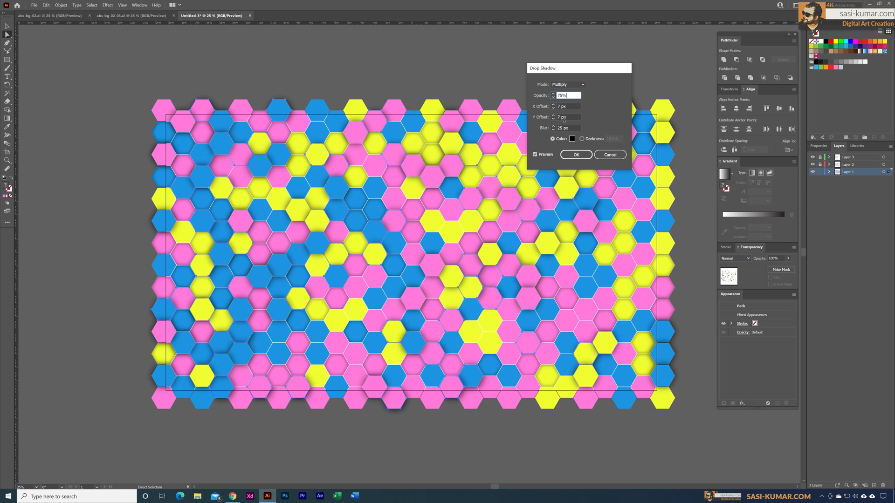
drag(563, 96, 559, 98)
text(50)
click(560, 106)
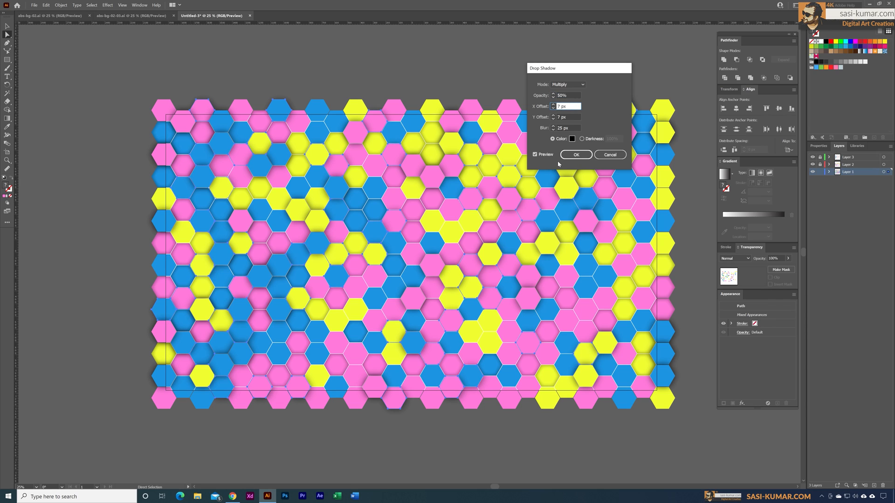
click(577, 154)
click(7, 25)
click(437, 59)
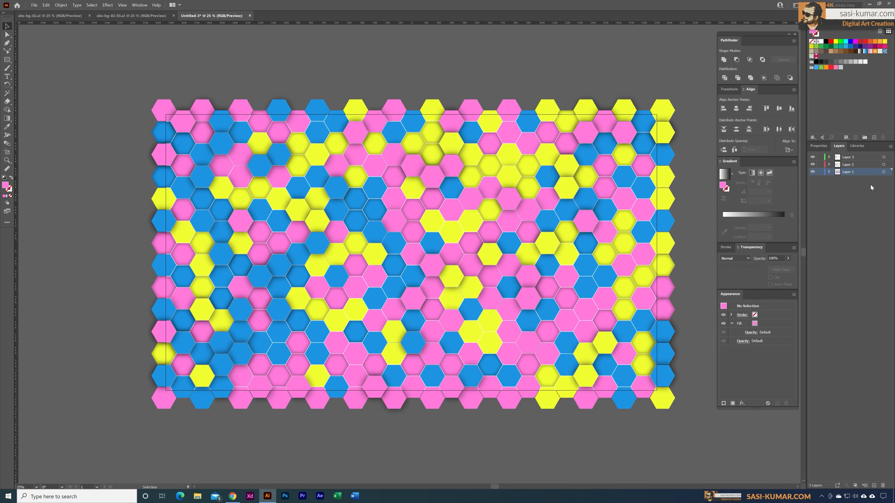
- Add a new layer beneath Layer 1 and draw a rectangle on it covering the whole artboard
click(874, 485)
drag(862, 173, 862, 183)
click(7, 59)
drag(657, 391, 165, 114)
key(v)
drag(658, 252, 656, 252)
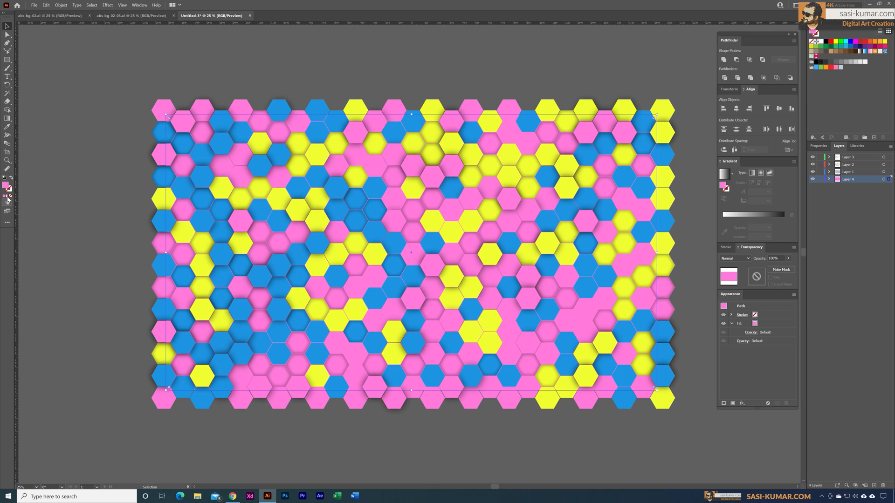
- Change the background rectangle's fill to white and clear the selection
double_click(5, 186)
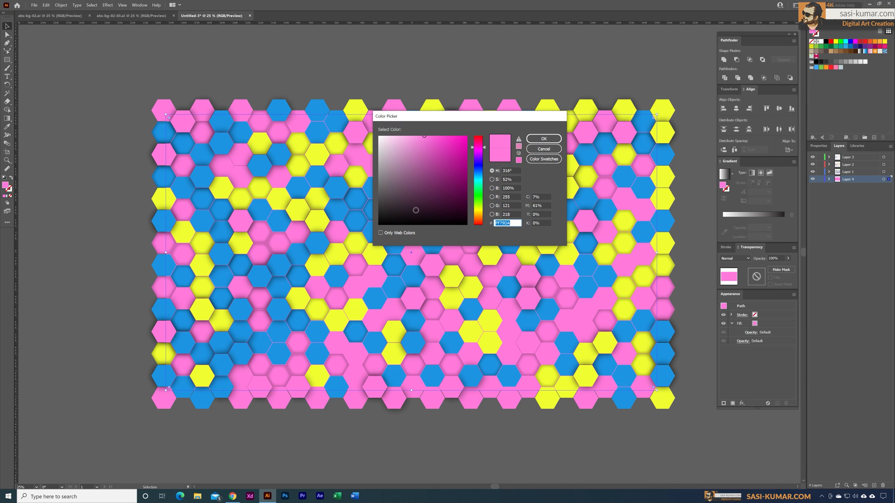
click(379, 137)
click(543, 139)
click(471, 84)
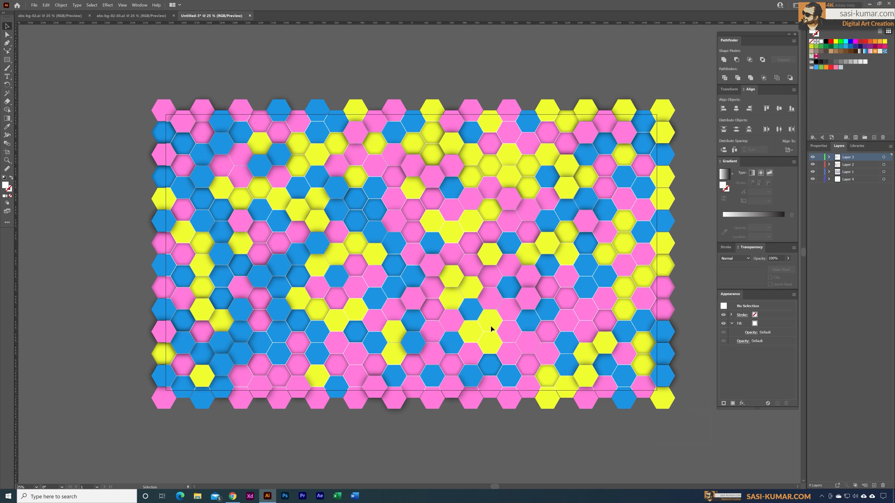
- Group all the artwork from every layer together and clear the selection
key(ctrl+a)
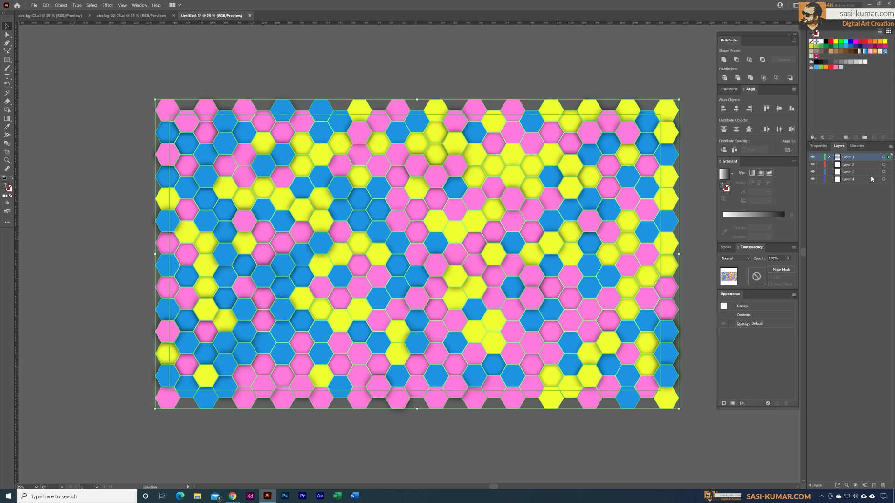
key(ctrl+shift+a)
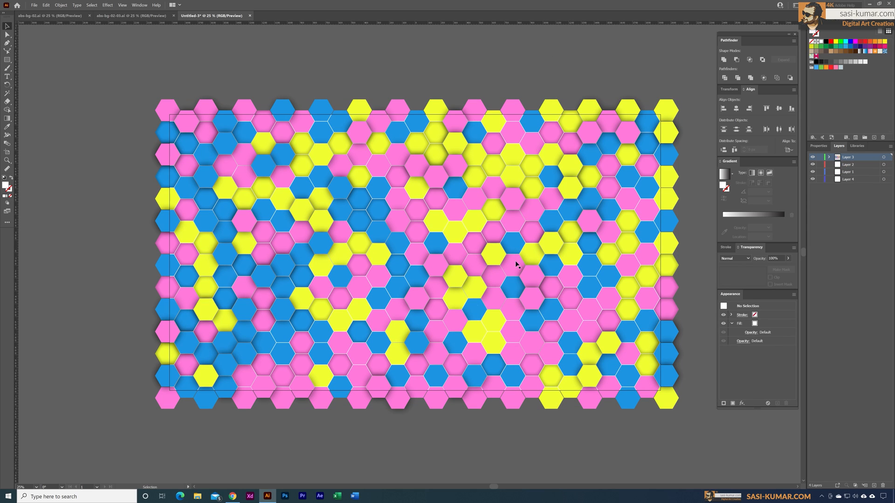
- Draw an artboard-sized rectangle on top of the grouped artwork and make it a clipping mask for the hexagons
click(7, 60)
click(33, 60)
drag(660, 391, 169, 117)
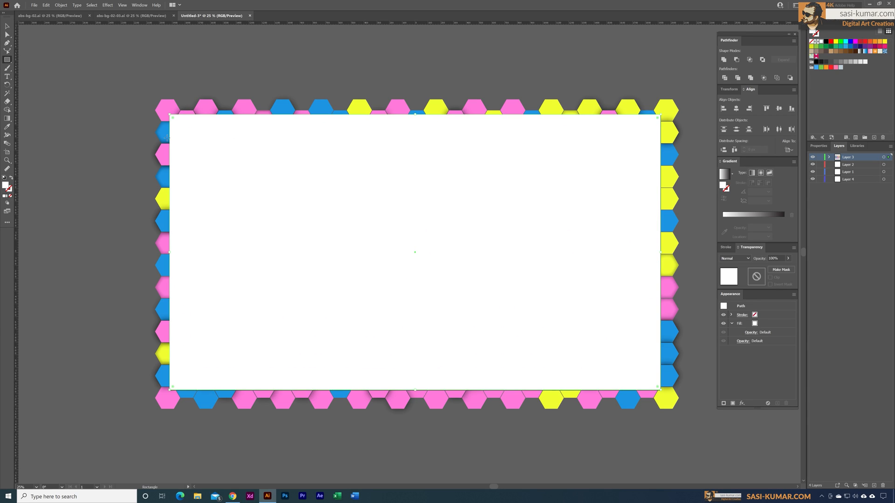
key(v)
drag(682, 450, 172, 29)
right_click(458, 202)
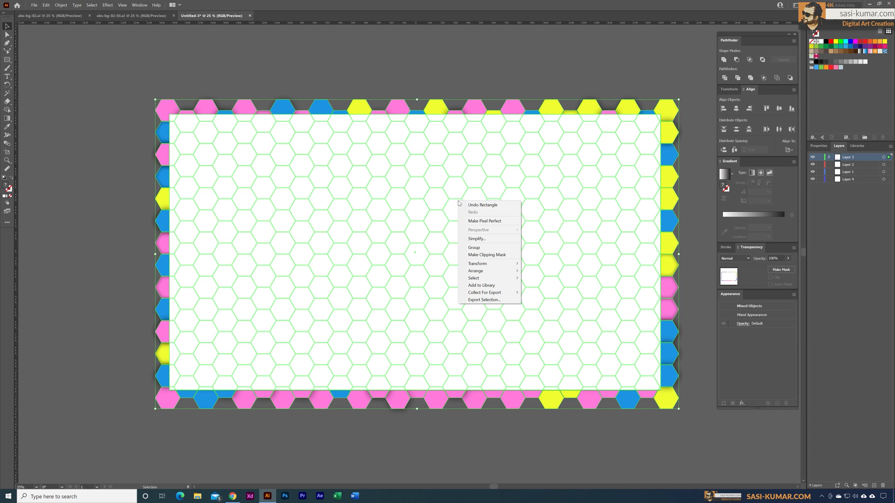
click(487, 254)
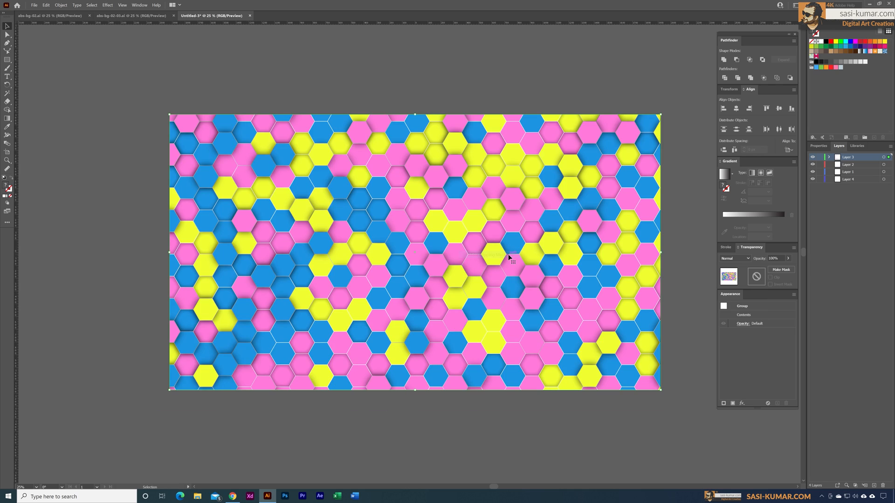